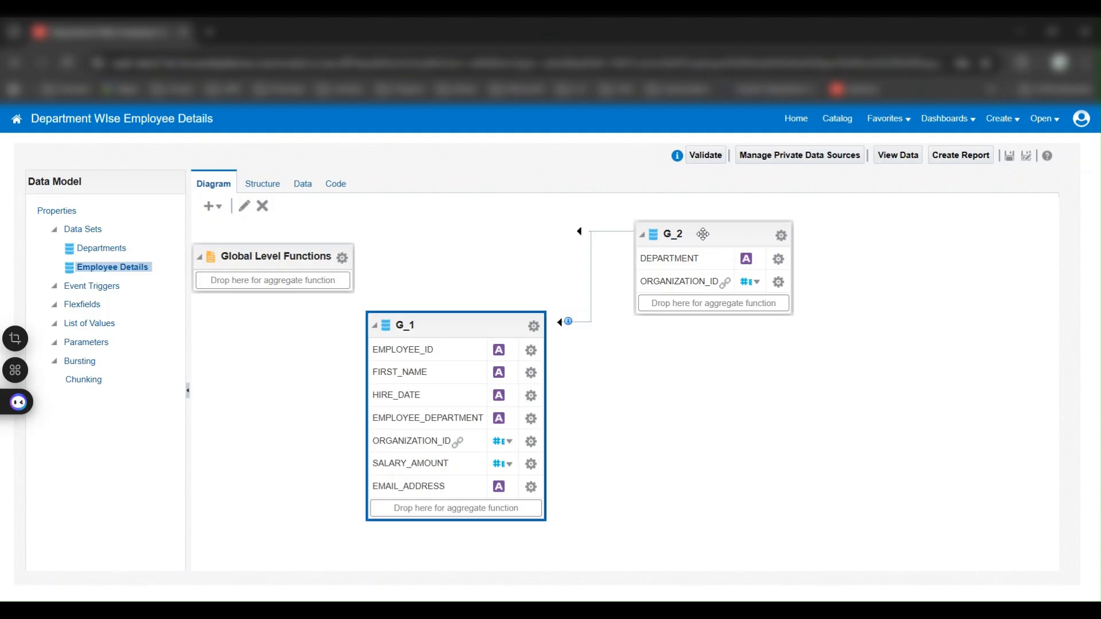
- Run the Department Wise Employee Details data model and display its output as a table
{"action": "left_click", "coordinate": [302, 185]}
{"action": "left_click", "coordinate": [282, 216]}
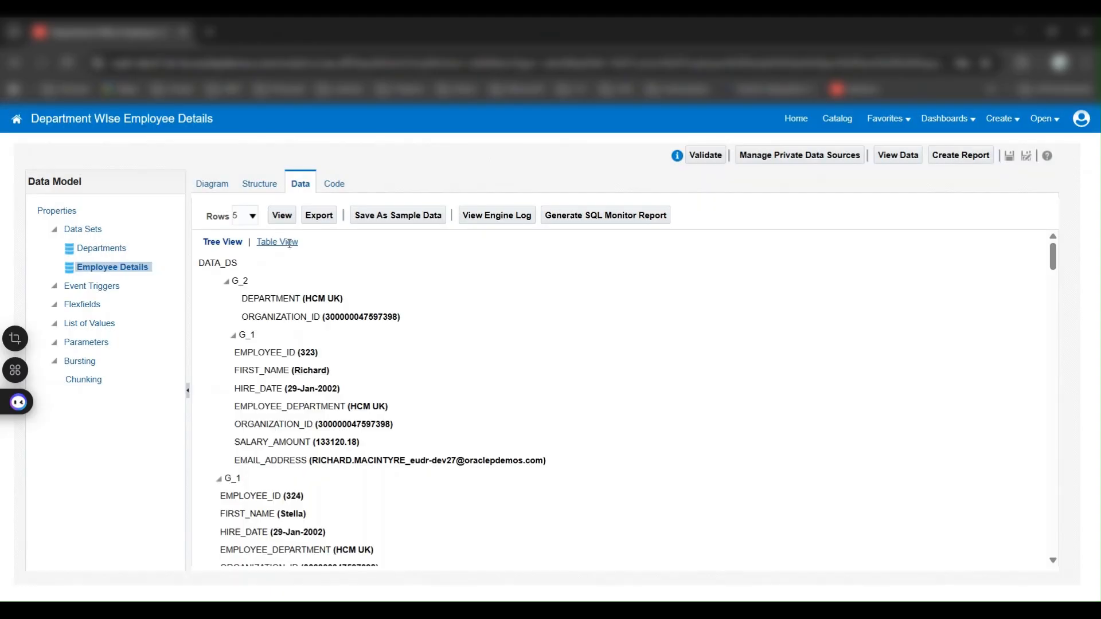
{"action": "left_click", "coordinate": [290, 243]}
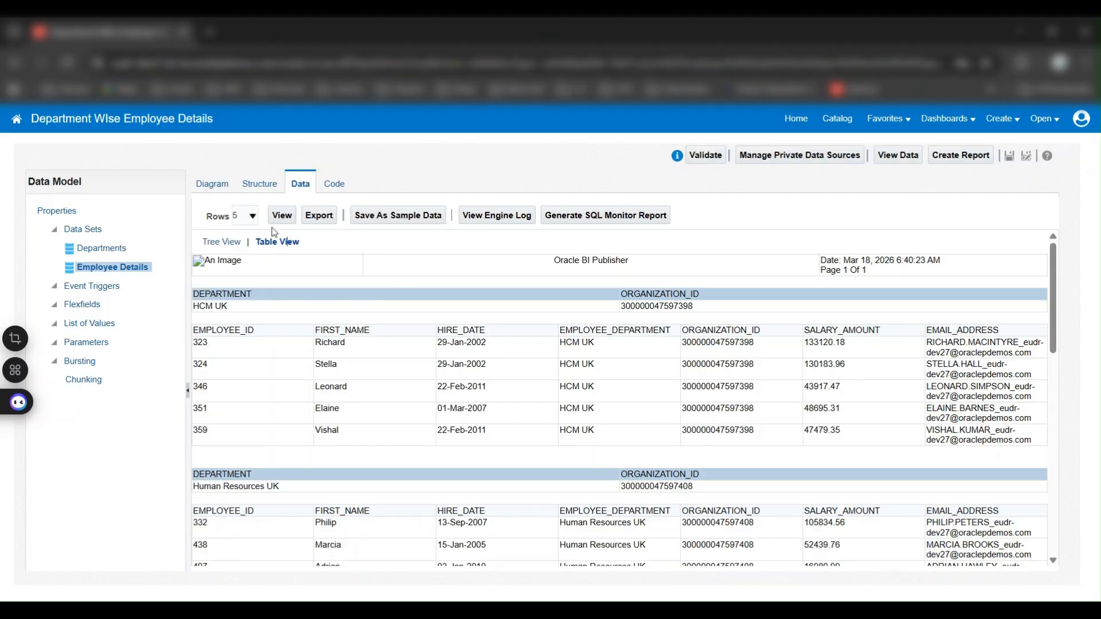
- Reload the data model output with 200 rows, review it, and export the data
{"action": "left_click", "coordinate": [253, 216]}
{"action": "left_click", "coordinate": [244, 303]}
{"action": "left_click", "coordinate": [281, 215]}
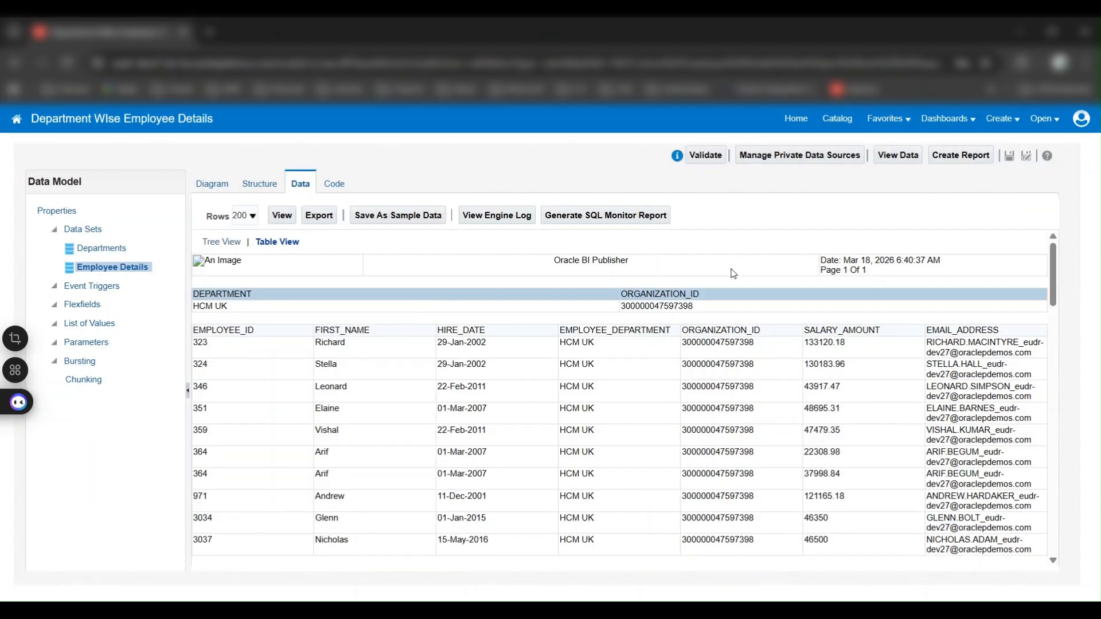
{"action": "scroll", "coordinate": [722, 352], "scroll_direction": "down", "scroll_amount": 10}
{"action": "scroll", "coordinate": [722, 352], "scroll_direction": "down", "scroll_amount": 5}
{"action": "scroll", "coordinate": [763, 322], "scroll_direction": "up", "scroll_amount": 15}
{"action": "left_click", "coordinate": [310, 223]}
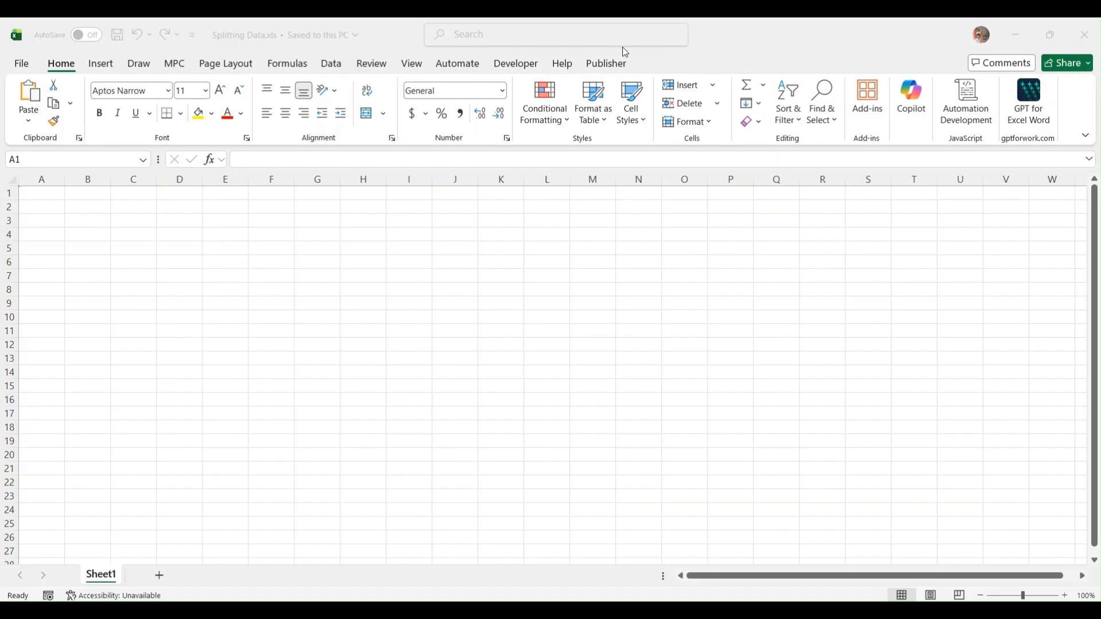
- Switch to Excel and open the Publisher field list for the template, accepting creation of the metadata sheet
{"action": "left_click", "coordinate": [616, 67]}
{"action": "left_click", "coordinate": [617, 69]}
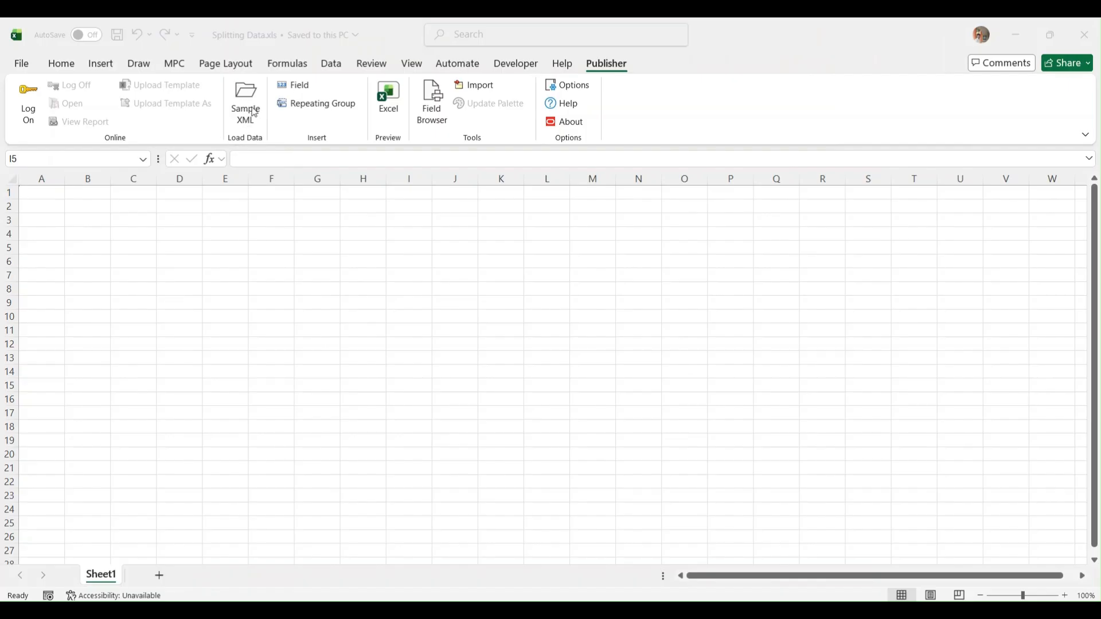
{"action": "left_click", "coordinate": [304, 89]}
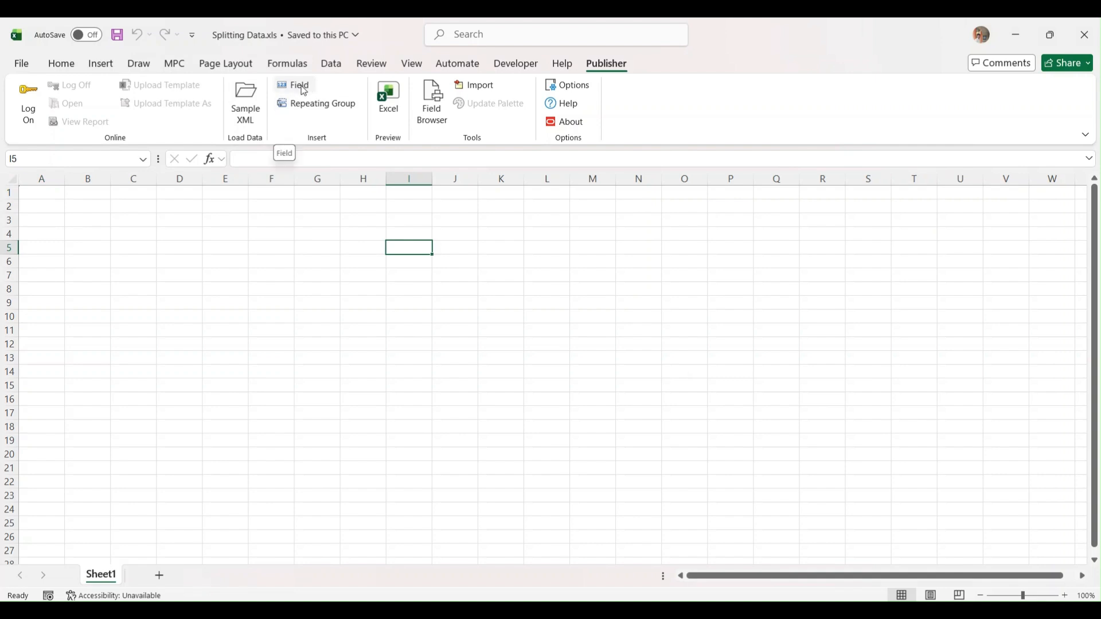
{"action": "left_click", "coordinate": [304, 87]}
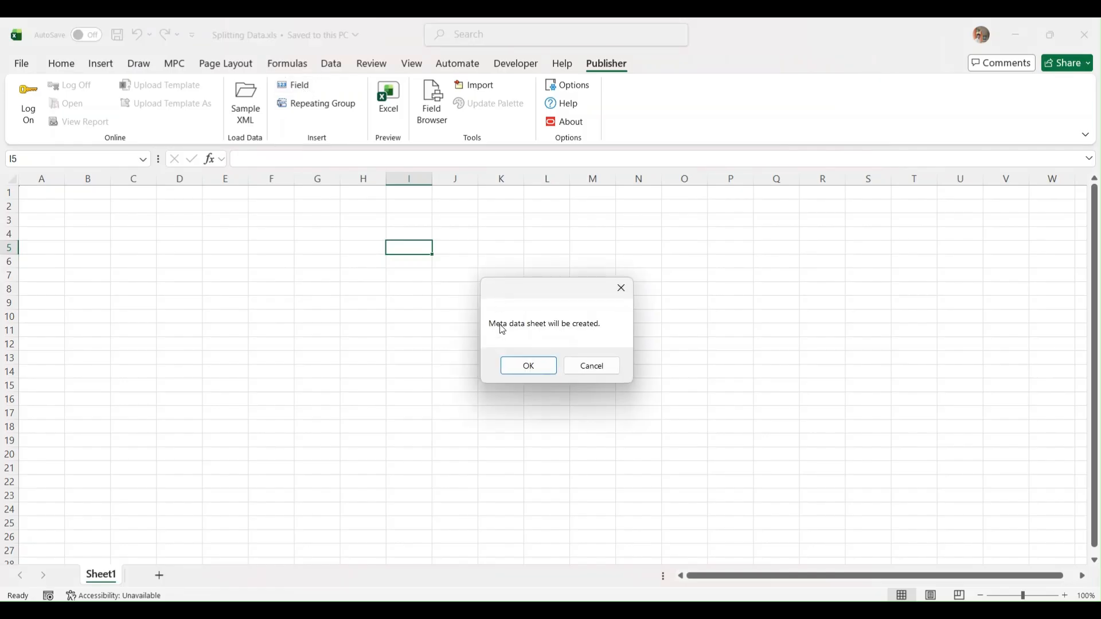
{"action": "left_click", "coordinate": [546, 364]}
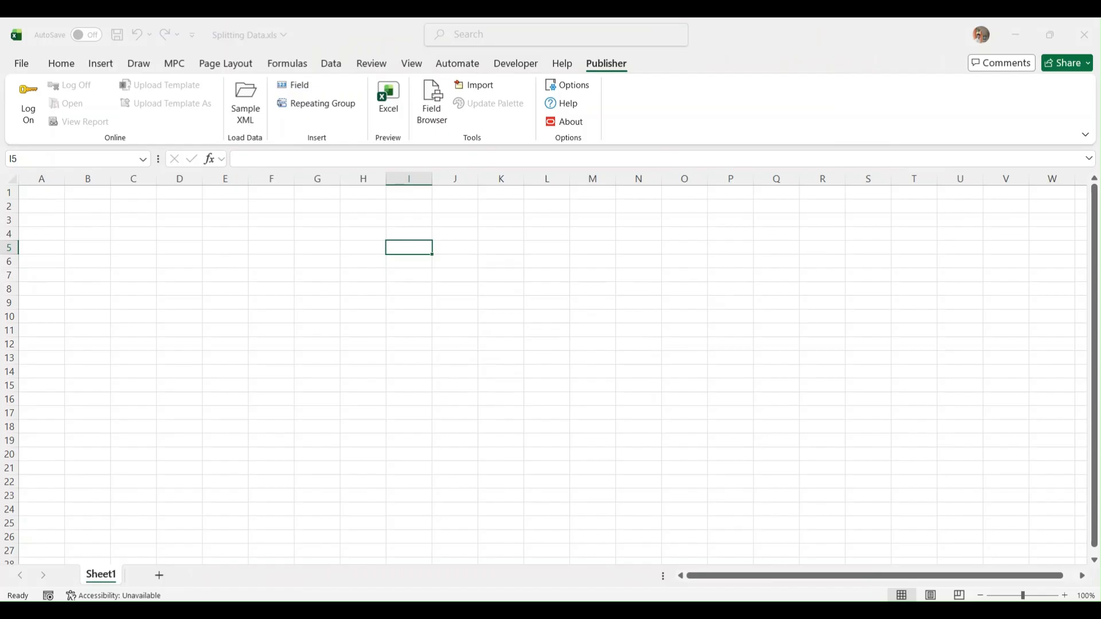
{"action": "left_click_drag", "start_coordinate": [1100, 50], "coordinate": [575, 104]}
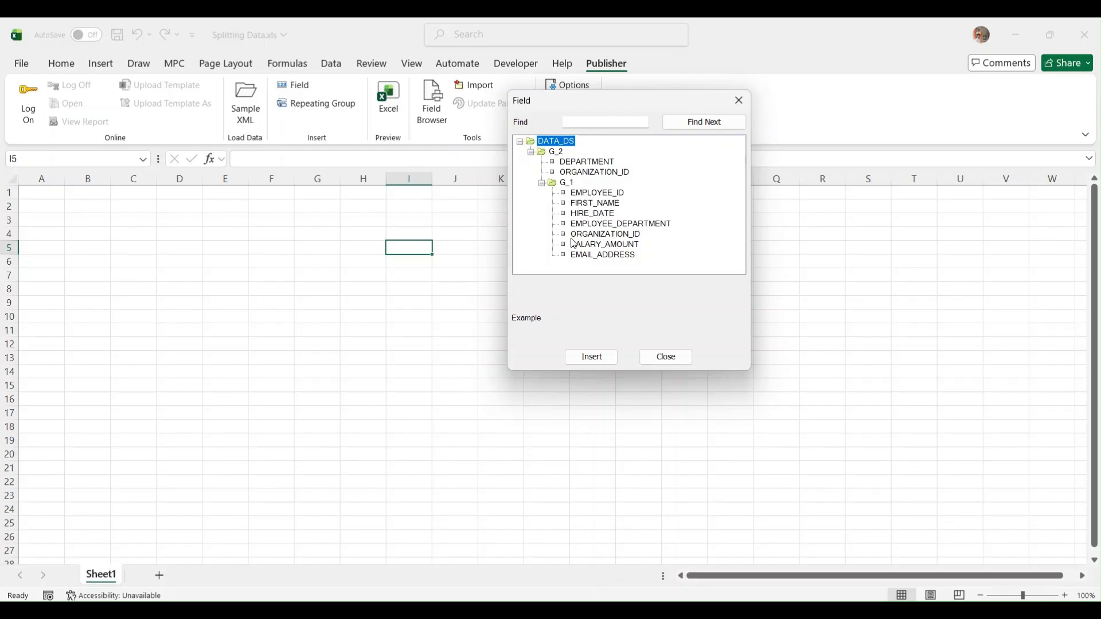
{"action": "key", "text": "alt+Tab"}
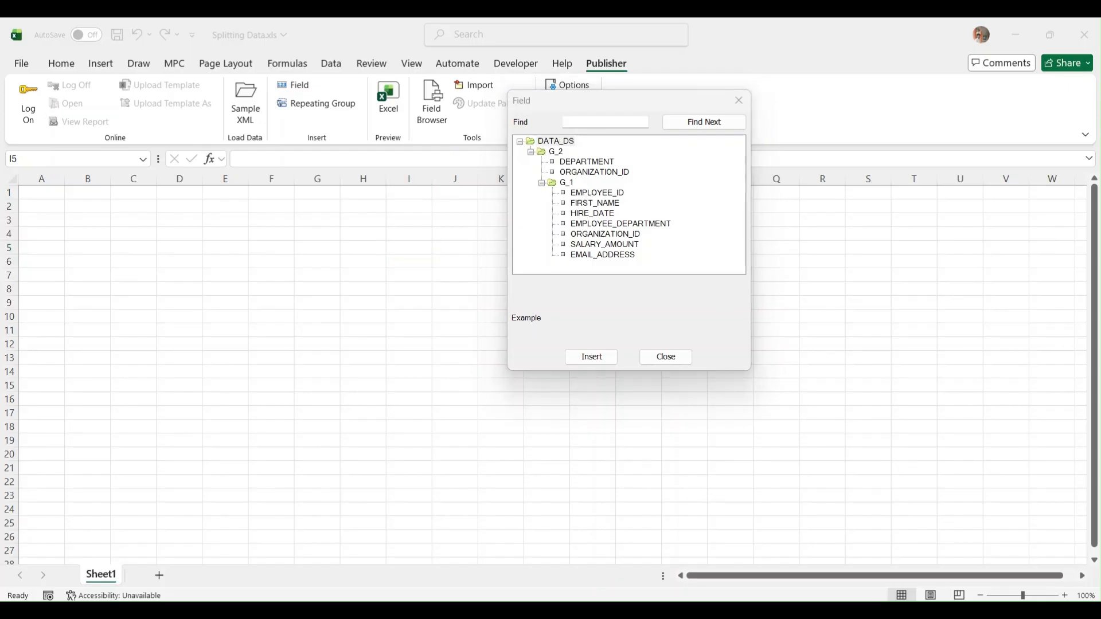
- Enter the column headers Employee ID, First Name and Hire Date in cells A1:C1
{"action": "left_click", "coordinate": [50, 195]}
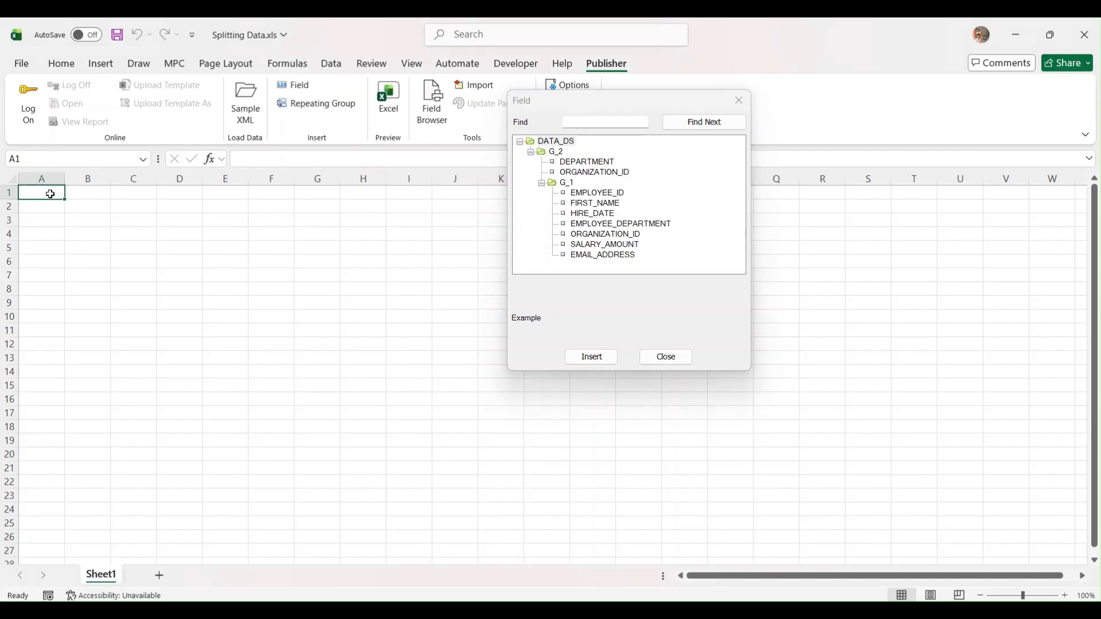
{"action": "type", "text": "Employee ID"}
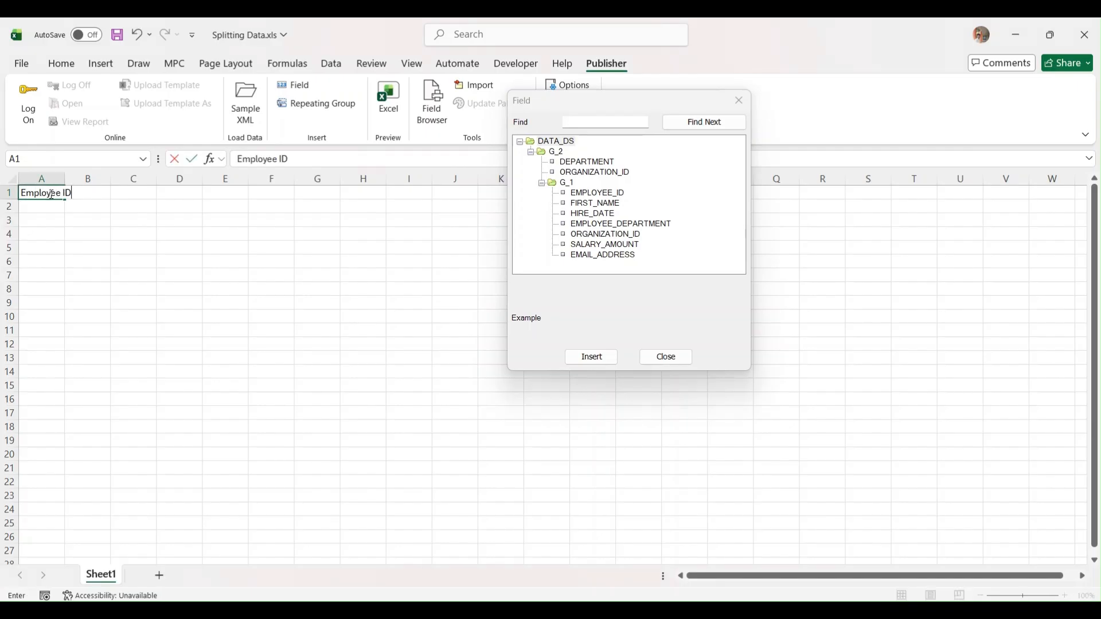
{"action": "key", "text": "Tab"}
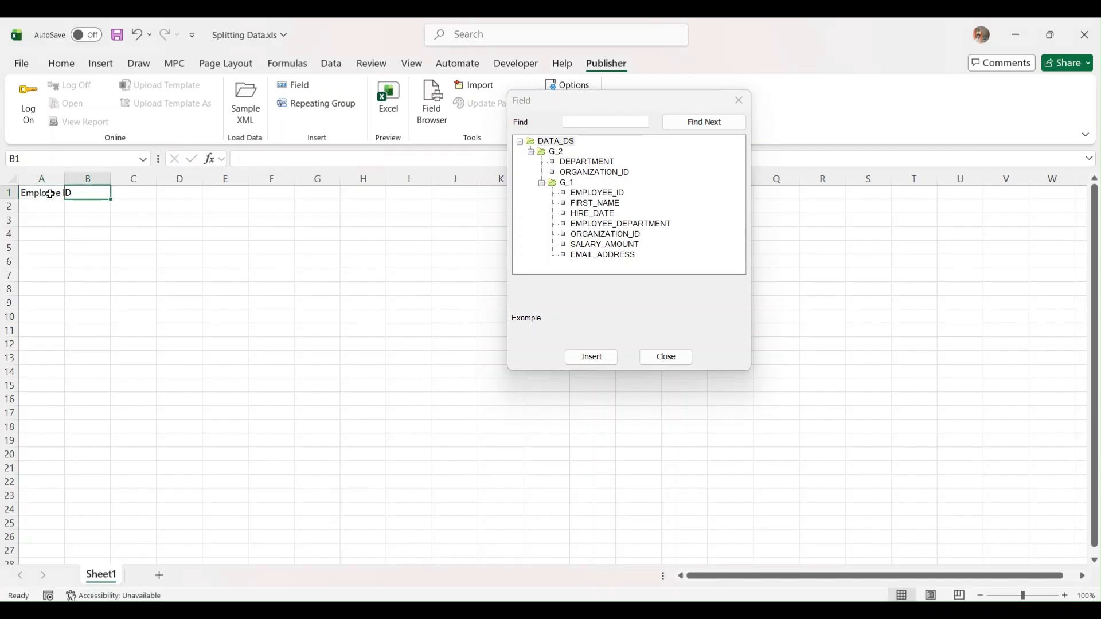
{"action": "type", "text": "First Nma"}
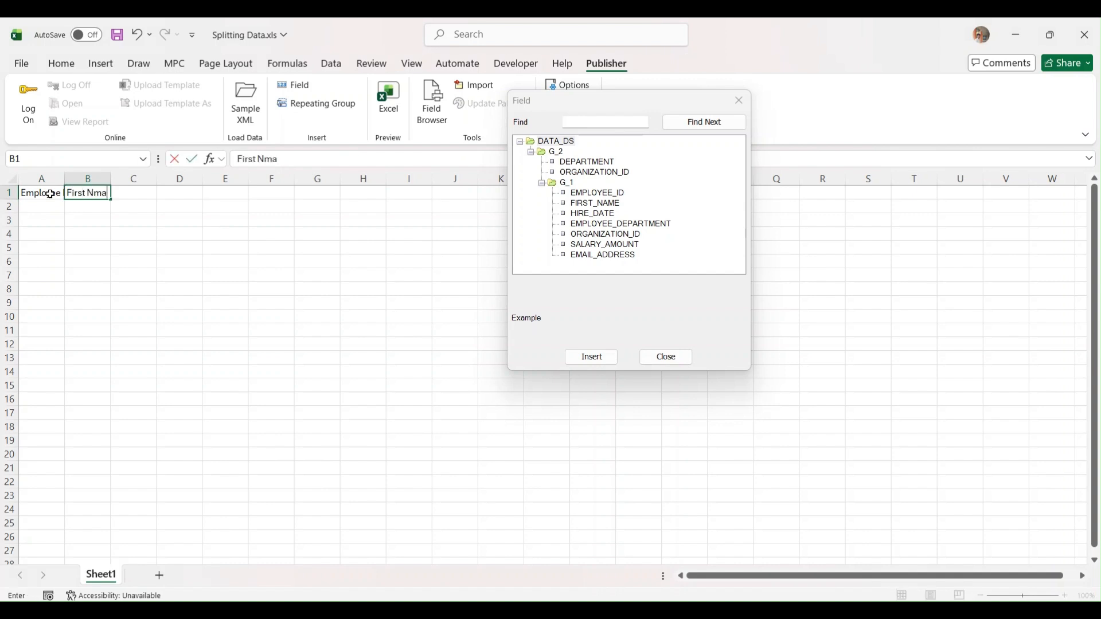
{"action": "key", "text": "BackSpace"}
{"action": "key", "text": "BackSpace"}
{"action": "type", "text": "ame"}
{"action": "key", "text": "Tab"}
{"action": "type", "text": "Hire Dat"}
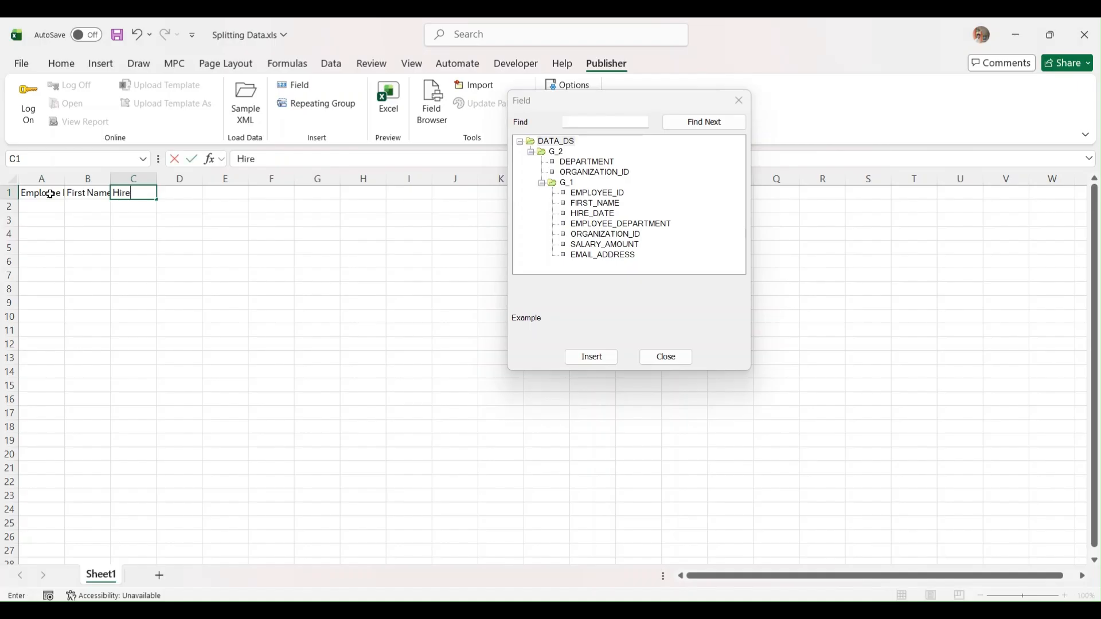
{"action": "key", "text": "Tab"}
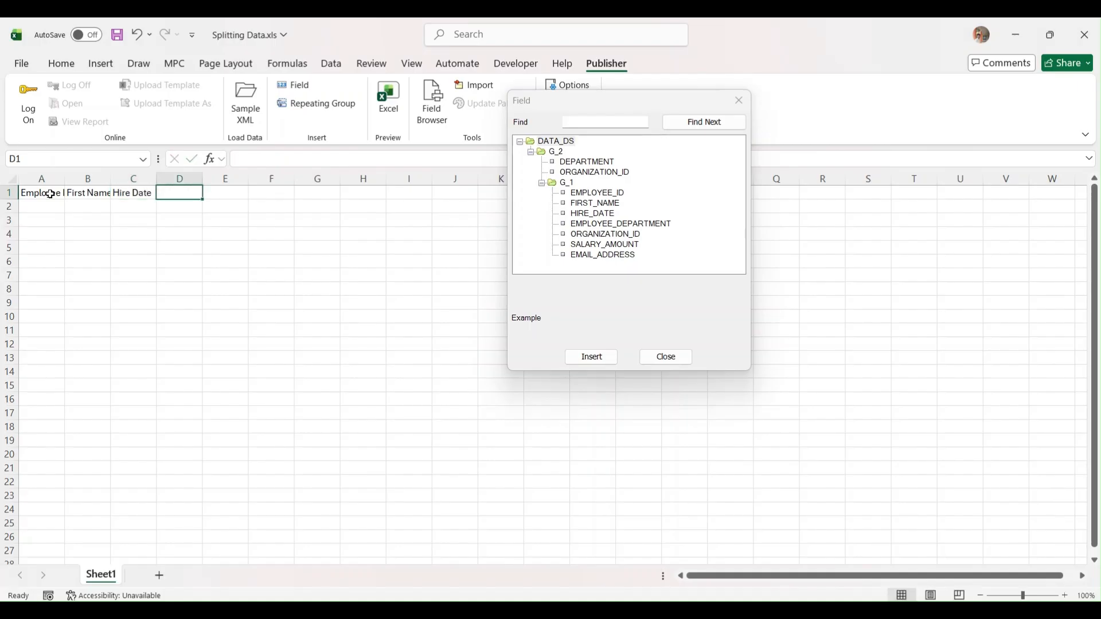
- Enter the headers Salary Amount, Department and Email Address in D1:F1, and autofit all columns
{"action": "type", "text": "Salary"}
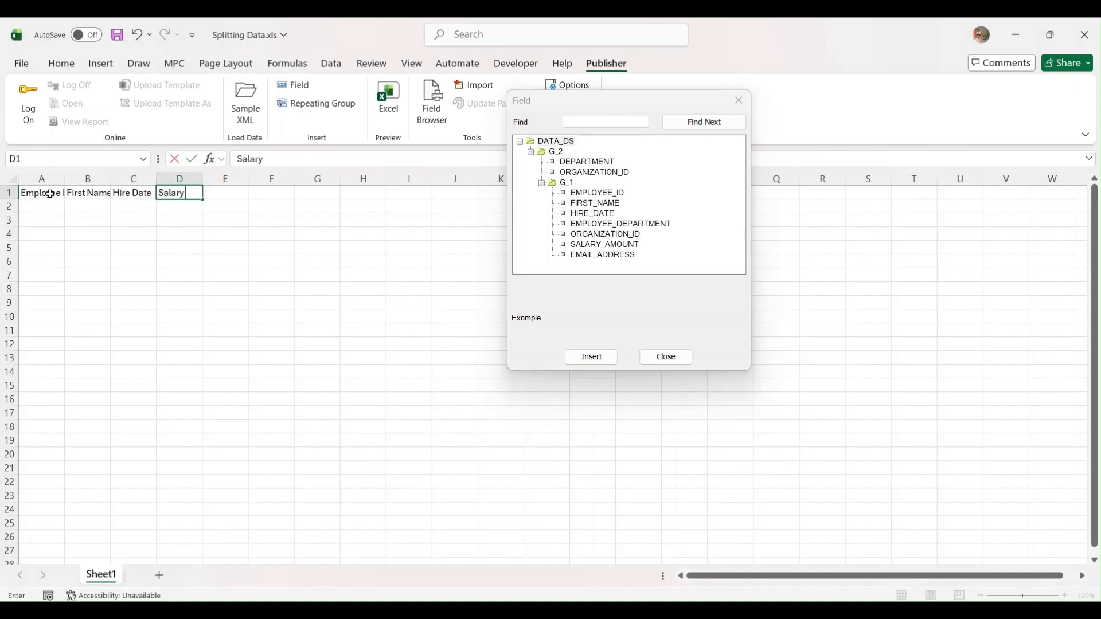
{"action": "type", "text": " AMount"}
{"action": "key", "text": "Tab"}
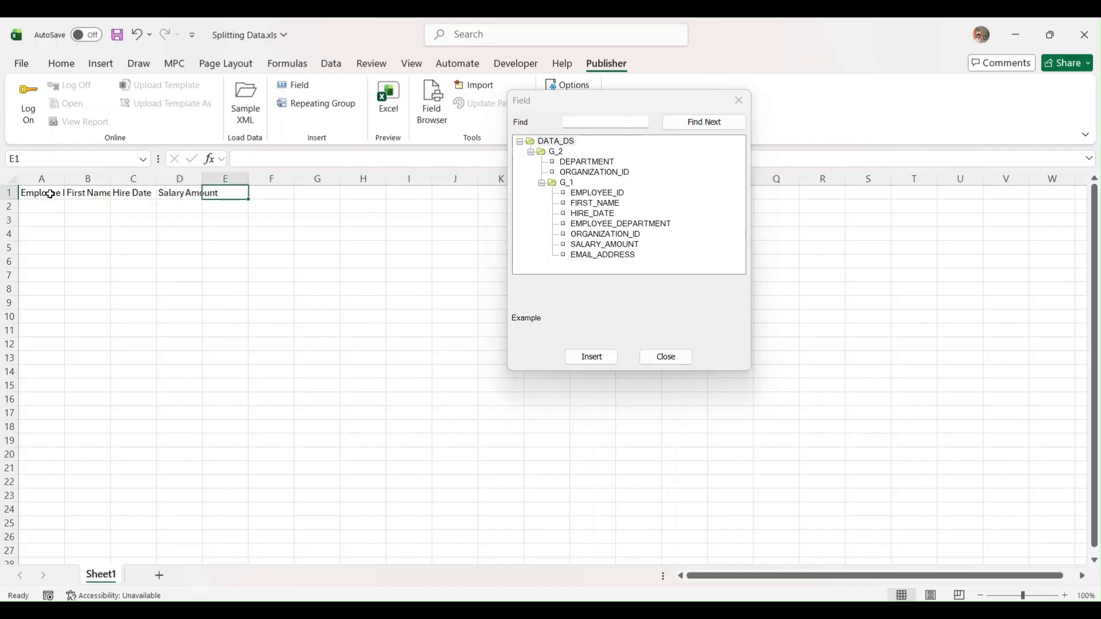
{"action": "type", "text": "Department"}
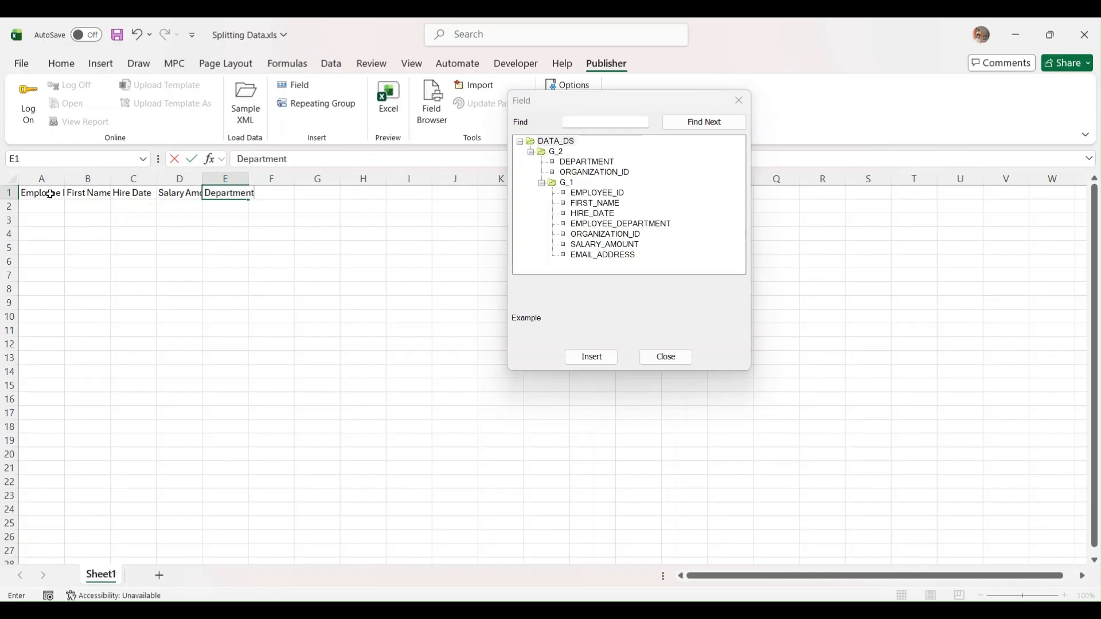
{"action": "key", "text": "Tab"}
{"action": "type", "text": "Emai"}
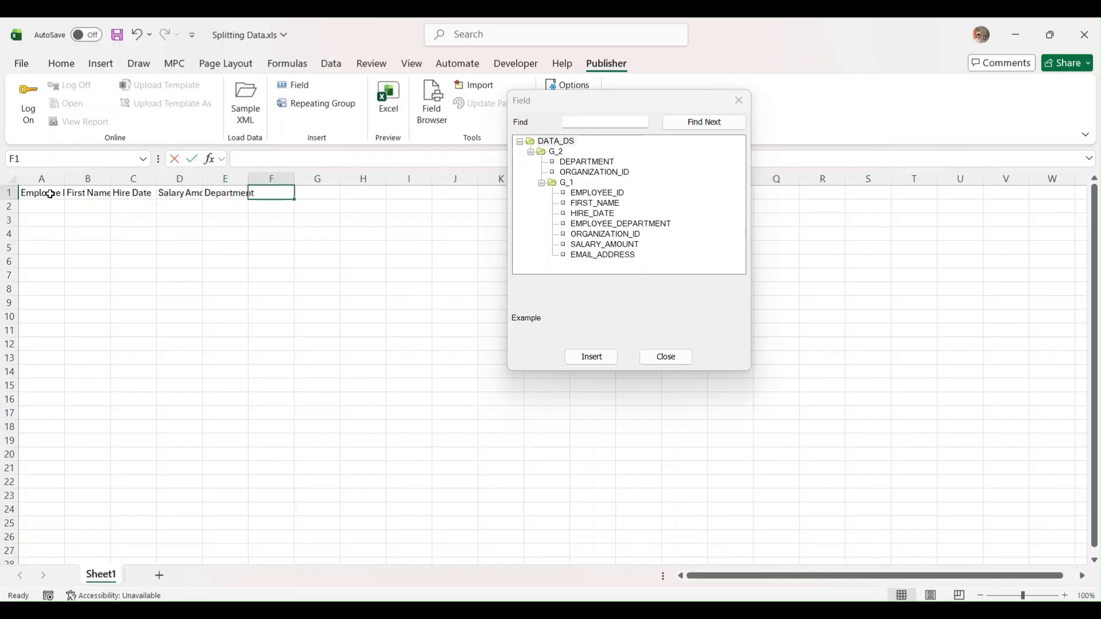
{"action": "type", "text": "l Address"}
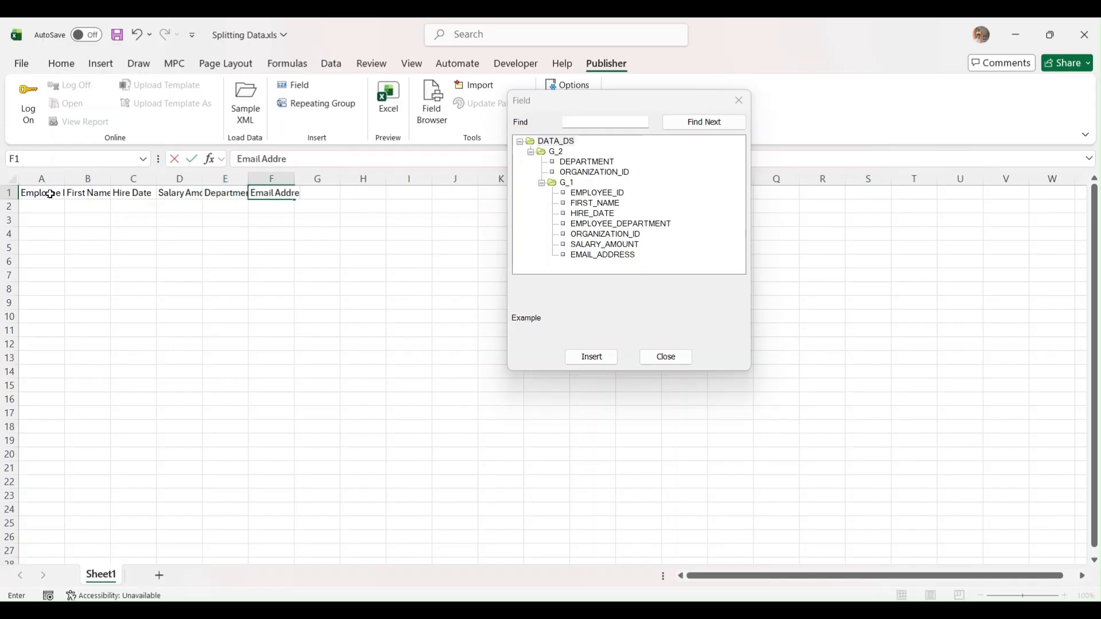
{"action": "key", "text": "Return"}
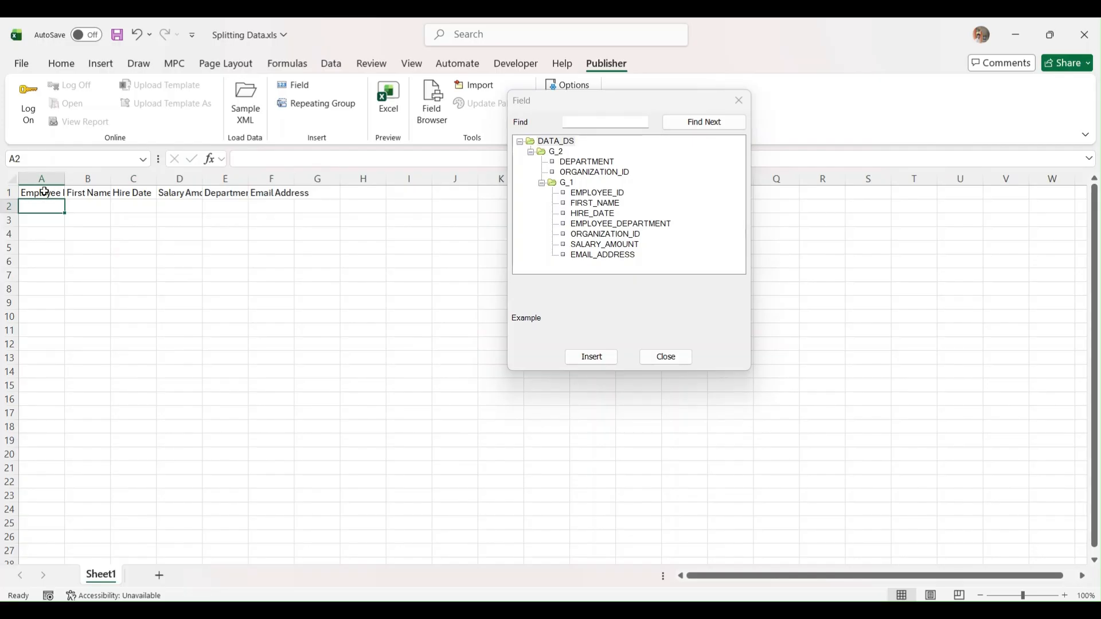
{"action": "left_click", "coordinate": [13, 179]}
{"action": "double_click", "coordinate": [65, 178]}
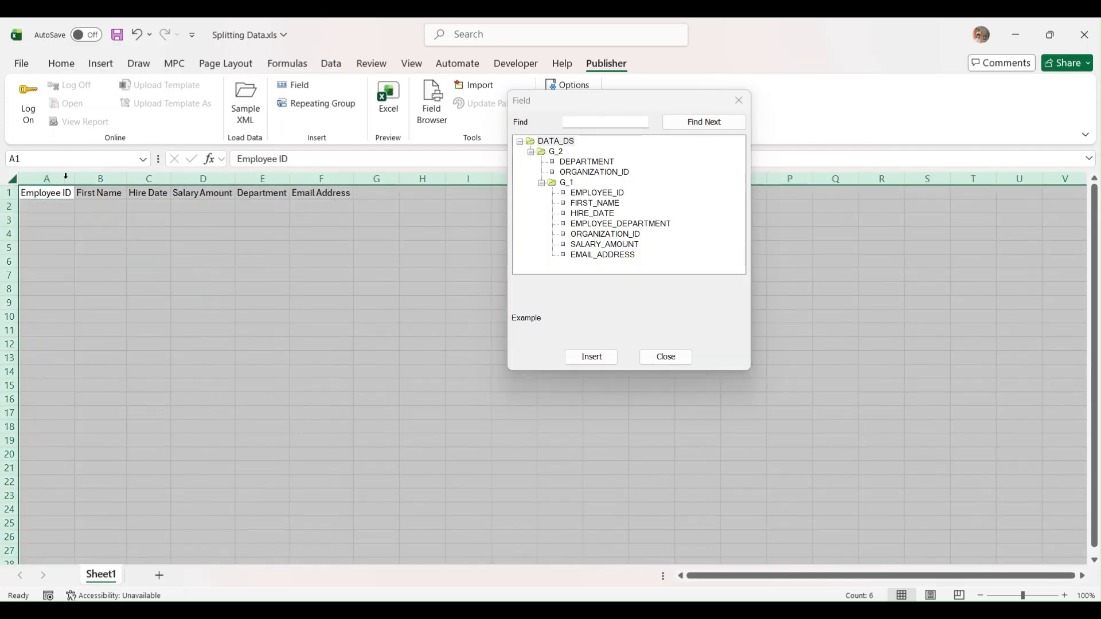
- Format the header cells A1:F1 with a blue fill and bold white text, and widen column A slightly
{"action": "left_click_drag", "start_coordinate": [75, 197], "coordinate": [321, 193]}
{"action": "left_click", "coordinate": [62, 64]}
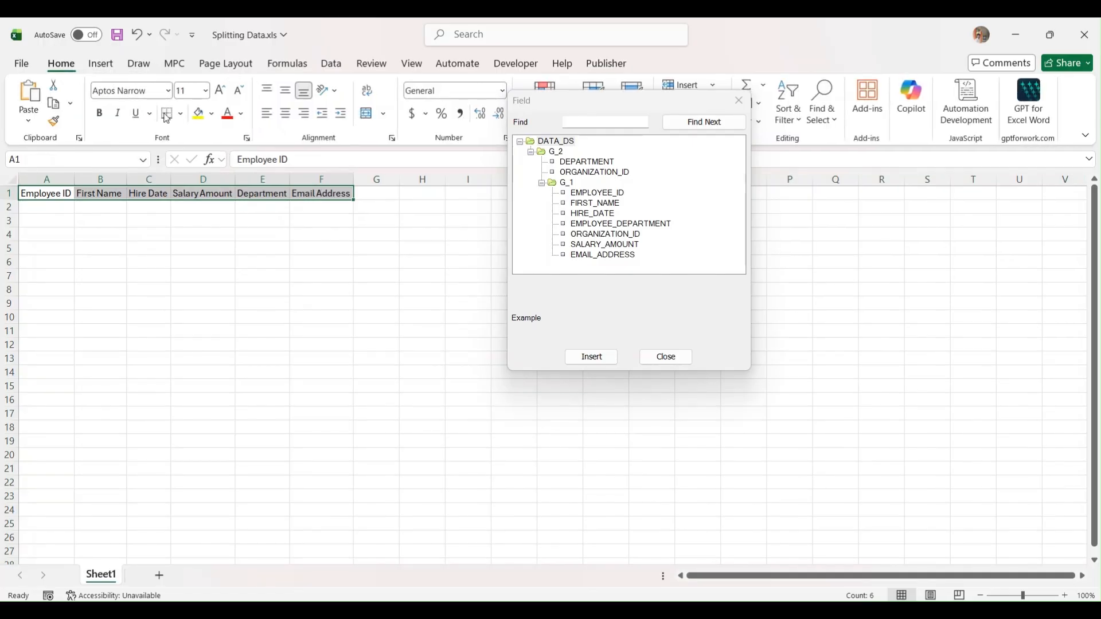
{"action": "left_click", "coordinate": [212, 114]}
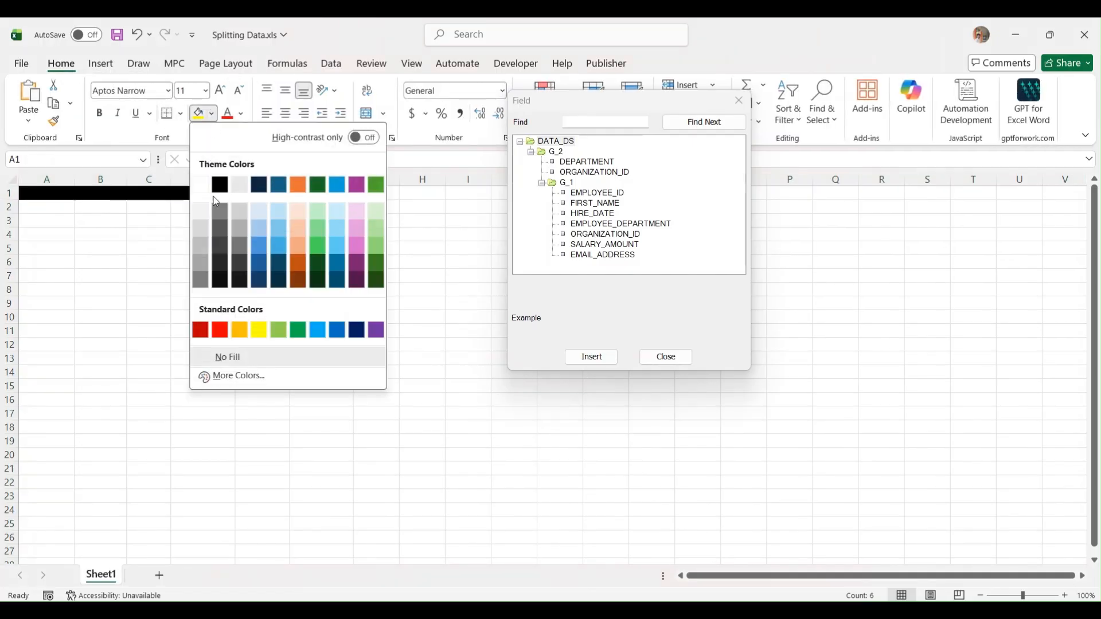
{"action": "left_click", "coordinate": [281, 248]}
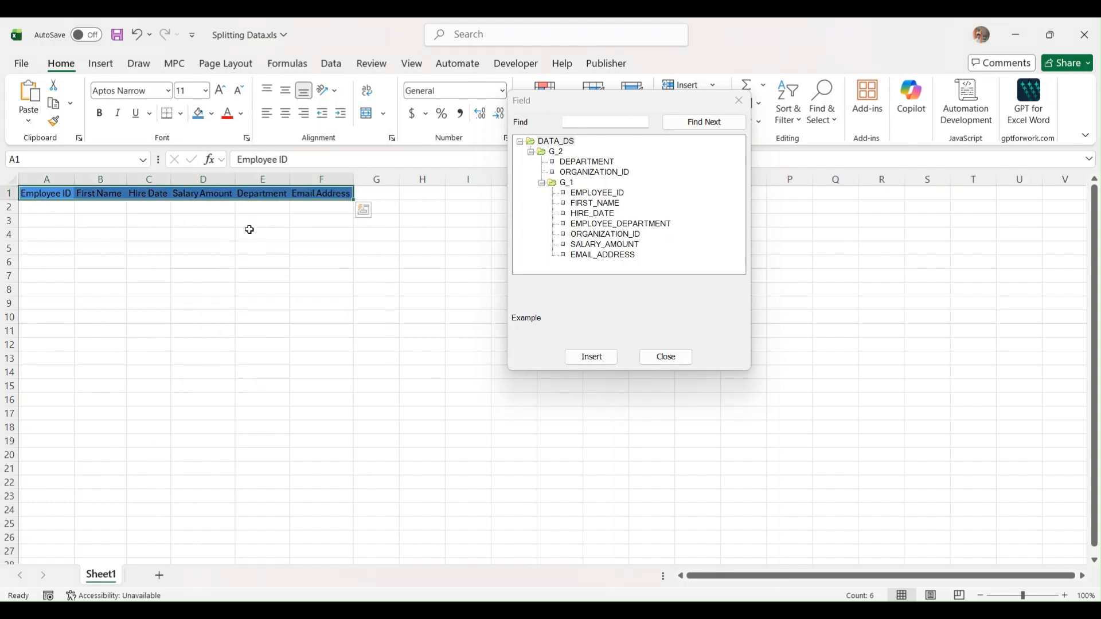
{"action": "left_click", "coordinate": [242, 113]}
{"action": "left_click", "coordinate": [232, 204]}
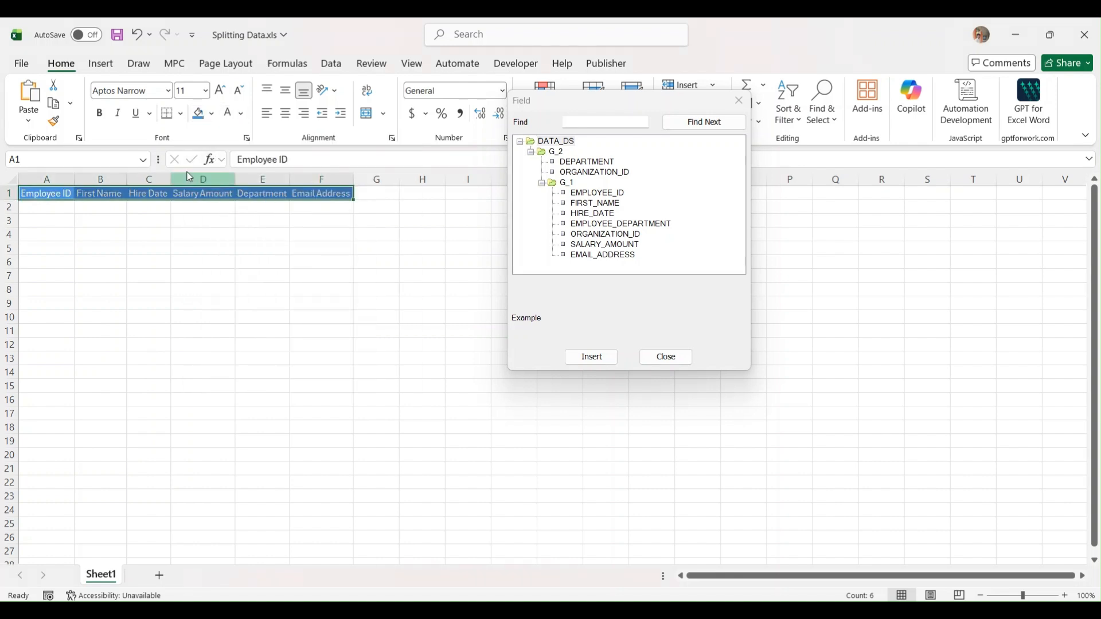
{"action": "left_click", "coordinate": [100, 114]}
{"action": "left_click_drag", "start_coordinate": [74, 179], "coordinate": [78, 181]}
- Insert the EMPLOYEE_ID, FIRST_NAME, HIRE_DATE, SALARY_AMOUNT, EMPLOYEE_DEPARTMENT and EMAIL_ADDRESS fields into A2:F2, and autofit all columns
{"action": "left_click", "coordinate": [64, 208]}
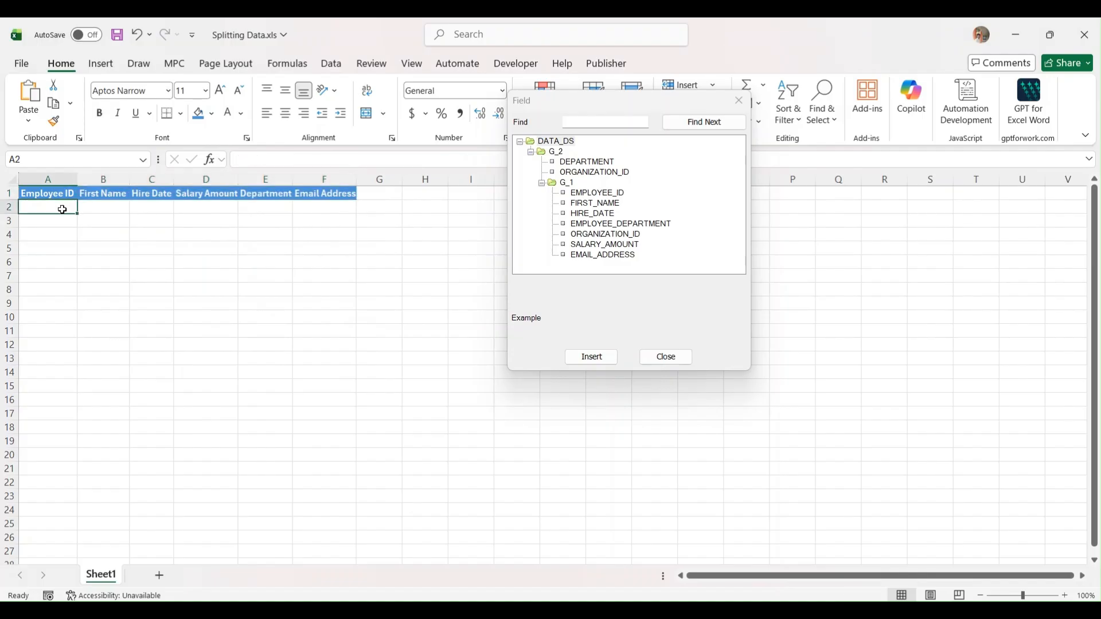
{"action": "double_click", "coordinate": [593, 195]}
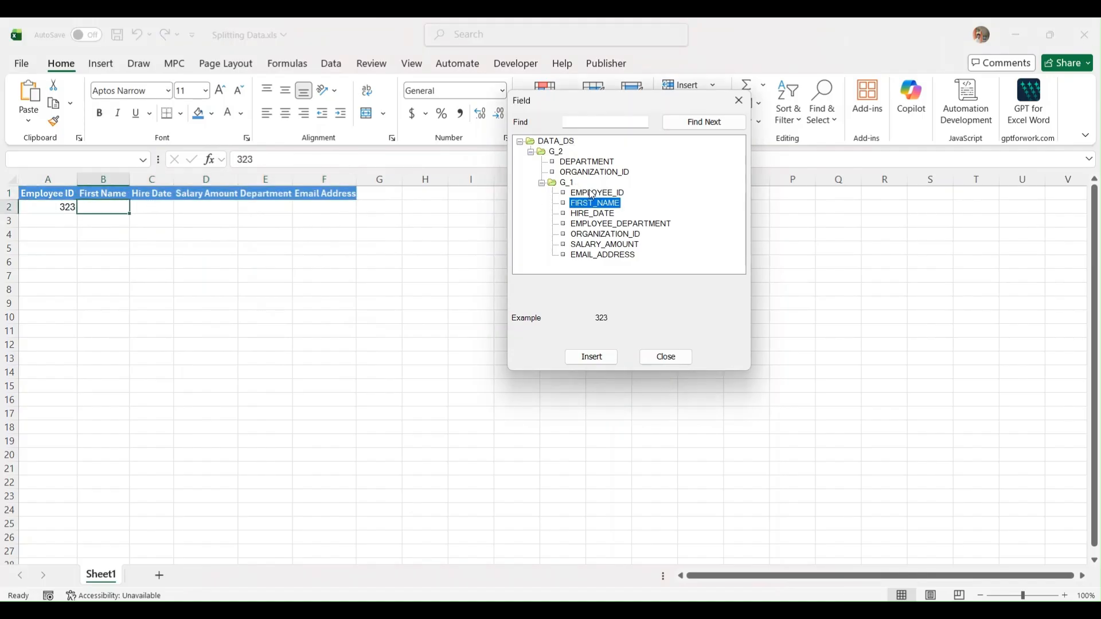
{"action": "double_click", "coordinate": [596, 204]}
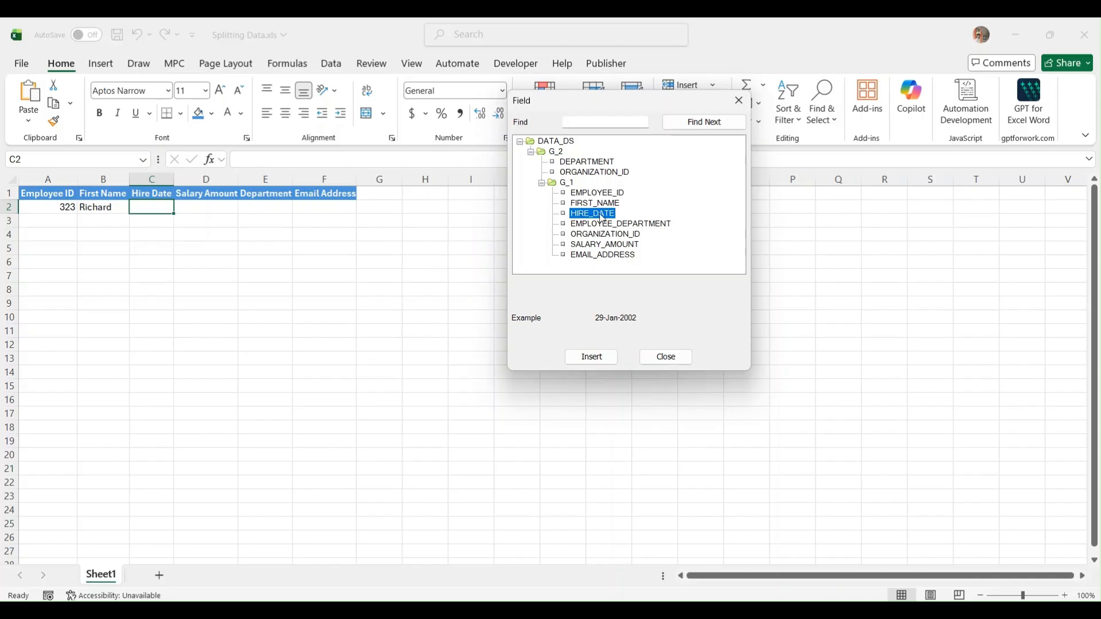
{"action": "double_click", "coordinate": [602, 215]}
{"action": "double_click", "coordinate": [608, 247]}
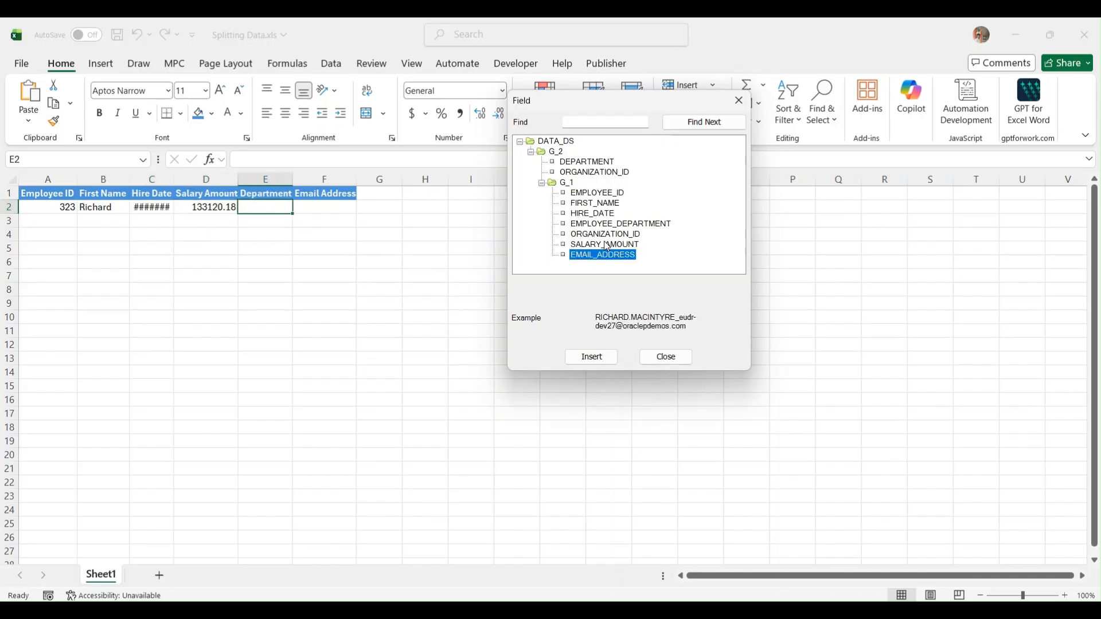
{"action": "double_click", "coordinate": [611, 225]}
{"action": "double_click", "coordinate": [614, 255]}
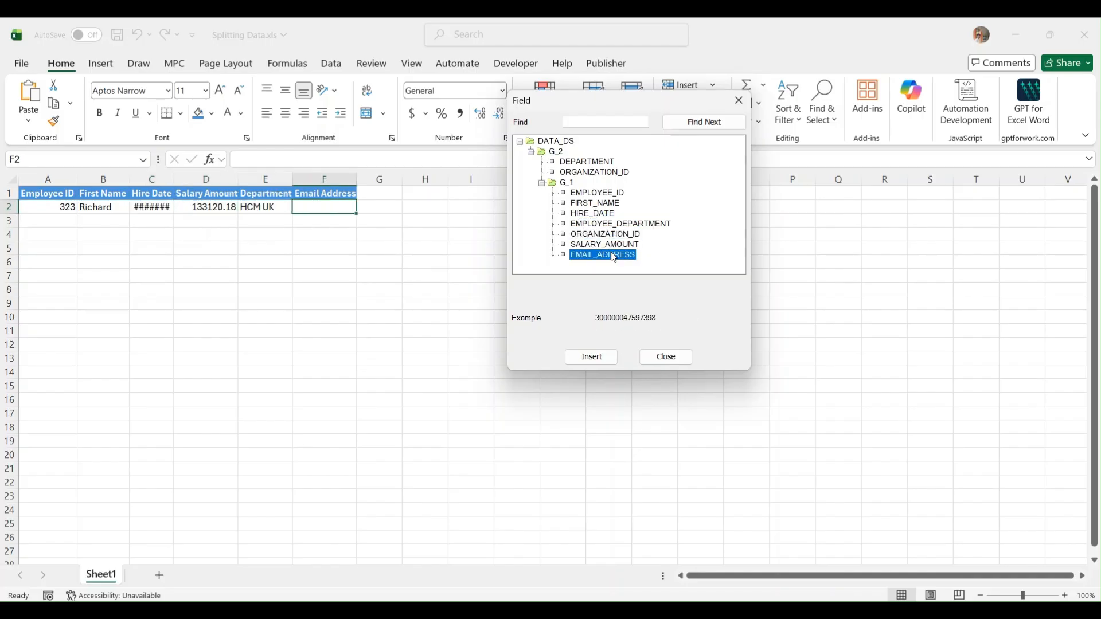
{"action": "left_click", "coordinate": [12, 181]}
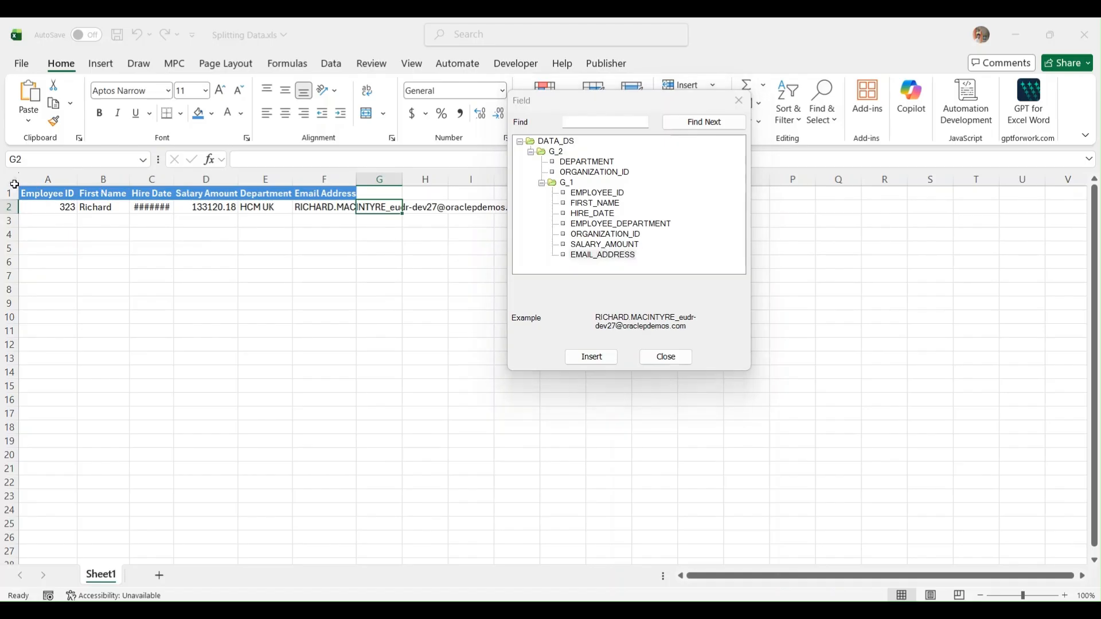
{"action": "double_click", "coordinate": [75, 179]}
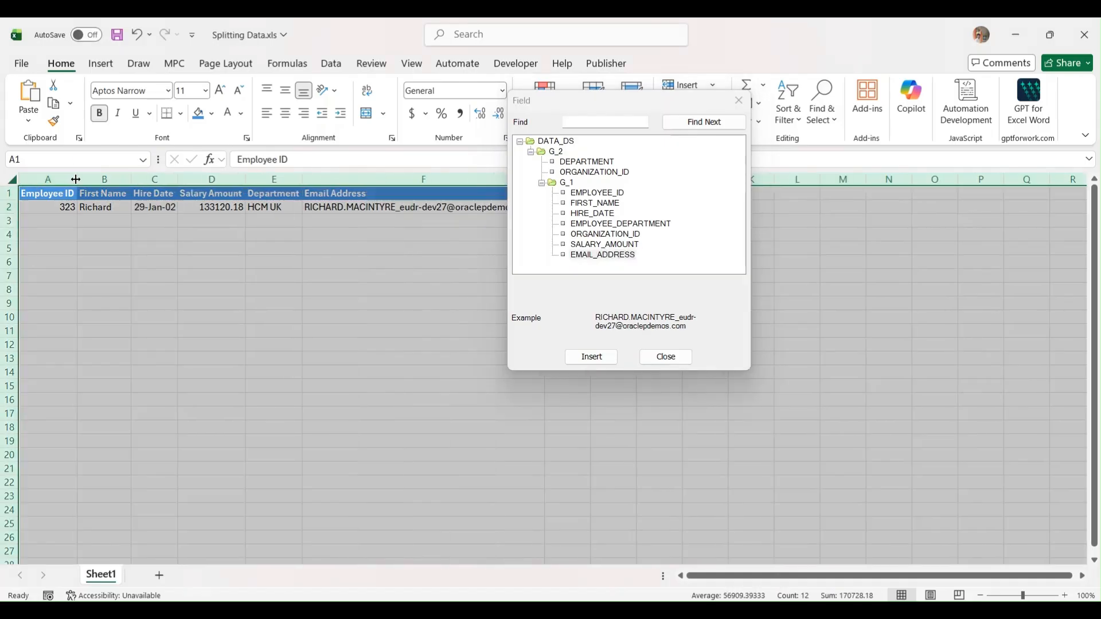
- Define the data cells A2:F2 as a repeating group that loops for each G_1
{"action": "left_click", "coordinate": [341, 206]}
{"action": "left_click_drag", "start_coordinate": [32, 213], "coordinate": [418, 214]}
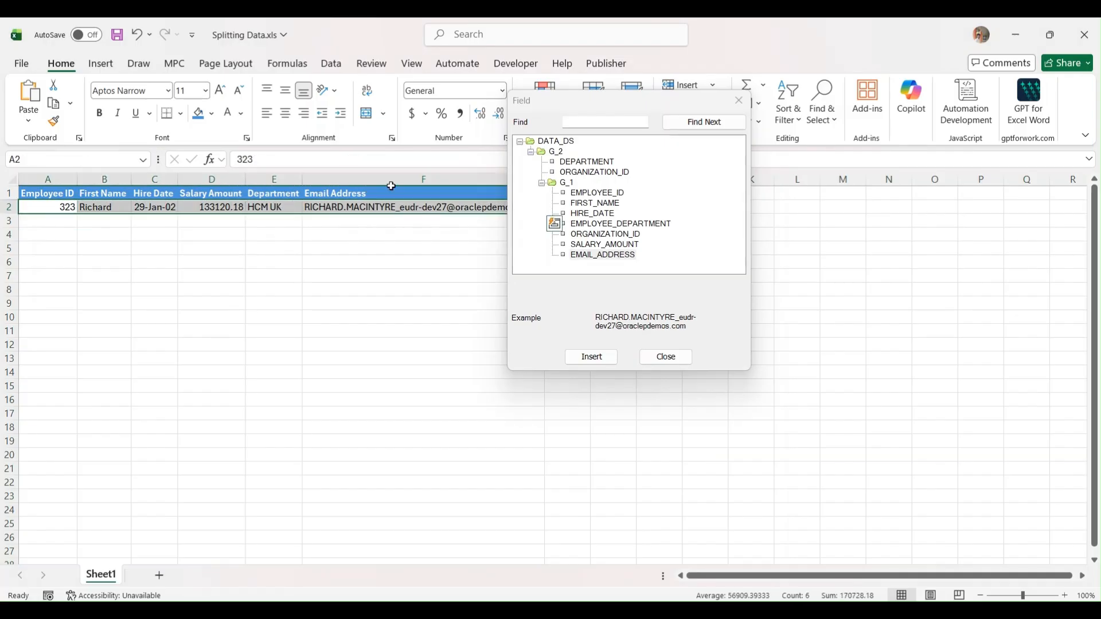
{"action": "left_click", "coordinate": [665, 358]}
{"action": "left_click", "coordinate": [606, 65]}
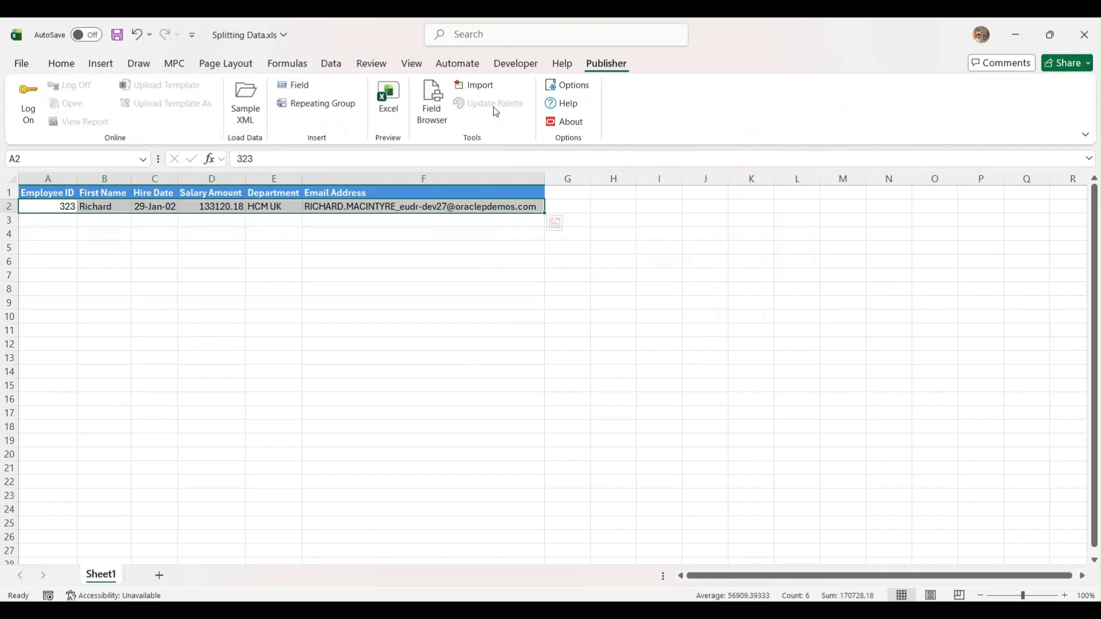
{"action": "left_click", "coordinate": [309, 105]}
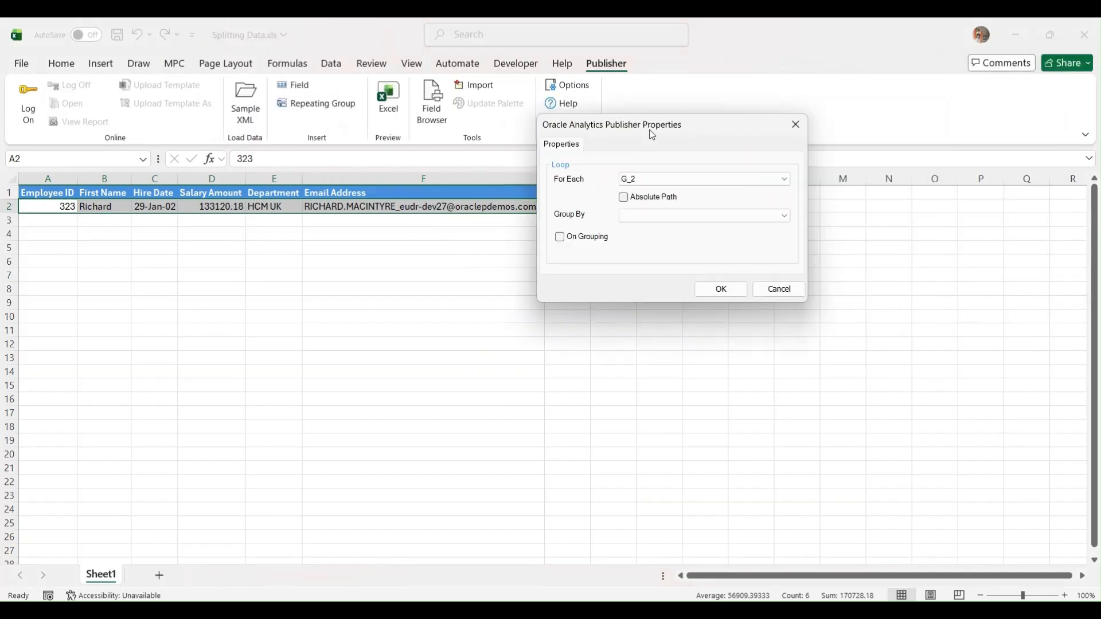
{"action": "left_click", "coordinate": [597, 189]}
{"action": "left_click", "coordinate": [599, 209]}
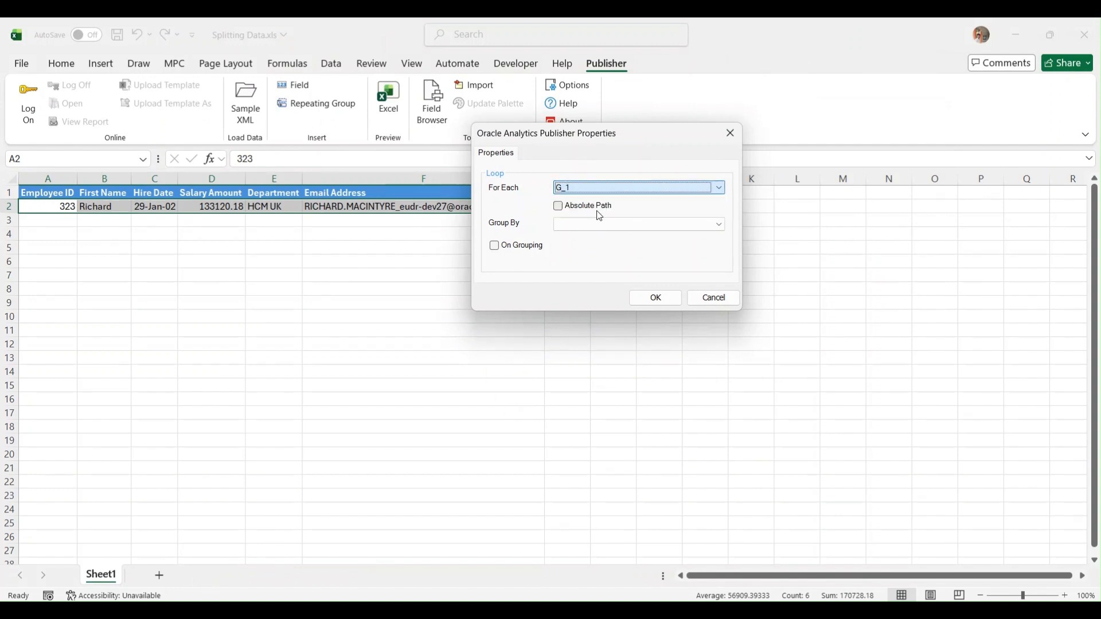
{"action": "left_click", "coordinate": [655, 298]}
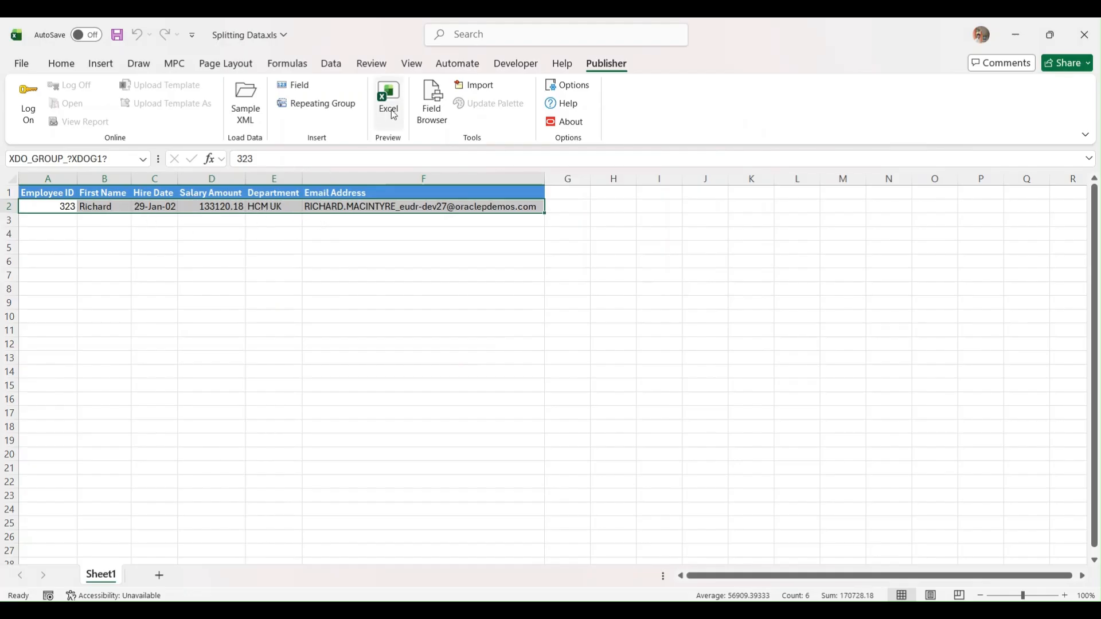
- Preview the template output in Excel, continuing past the compatibility check, review the employee rows across departments, and close the preview
{"action": "left_click", "coordinate": [34, 211]}
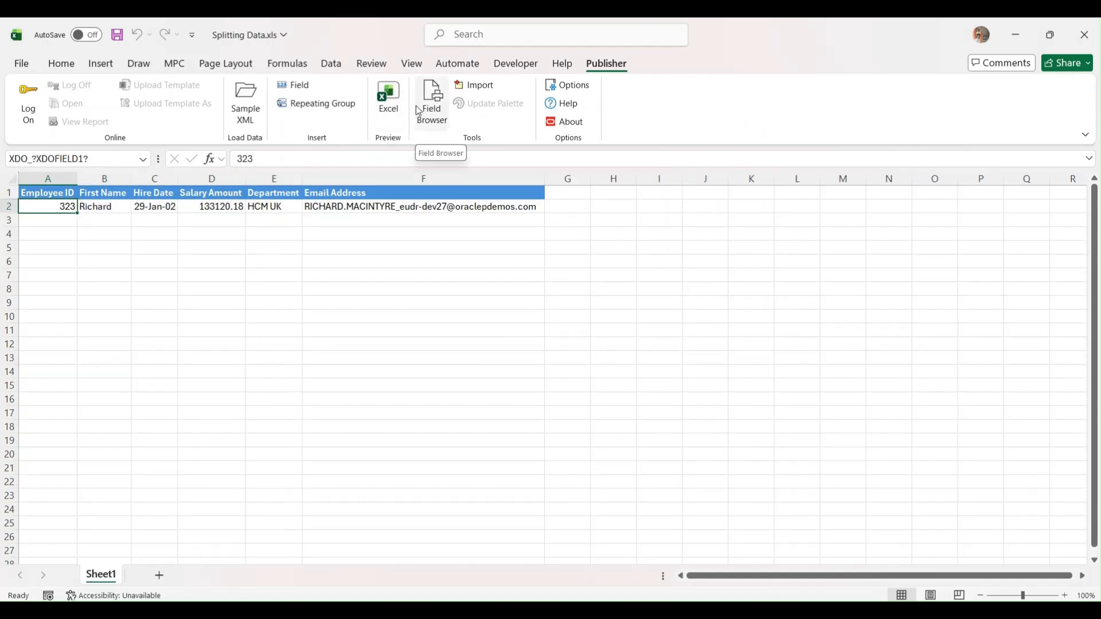
{"action": "left_click", "coordinate": [389, 102]}
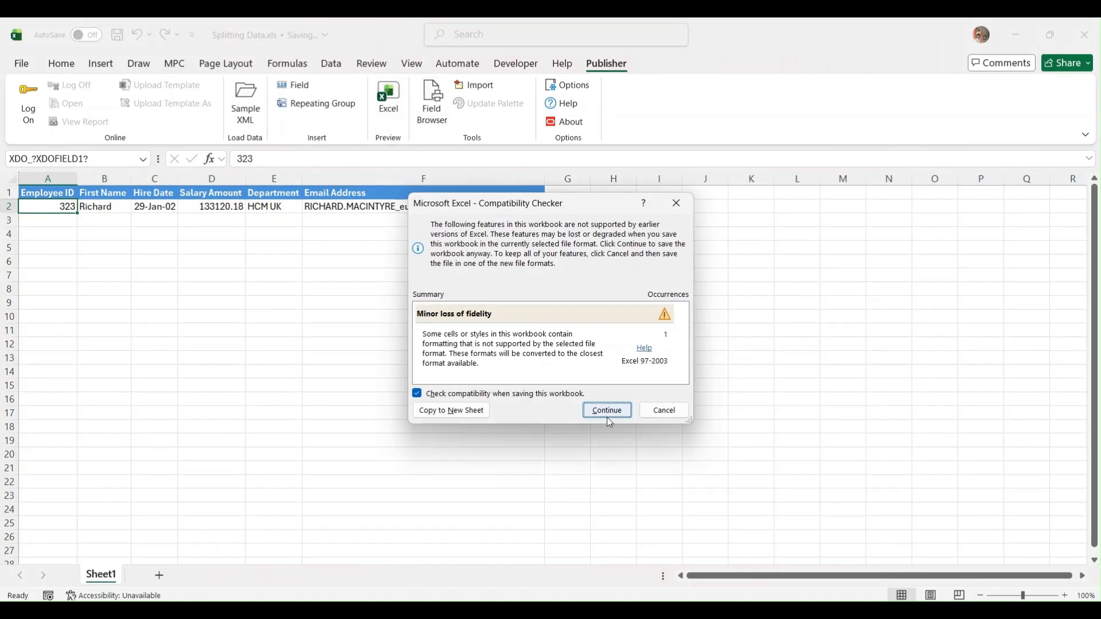
{"action": "left_click", "coordinate": [609, 421]}
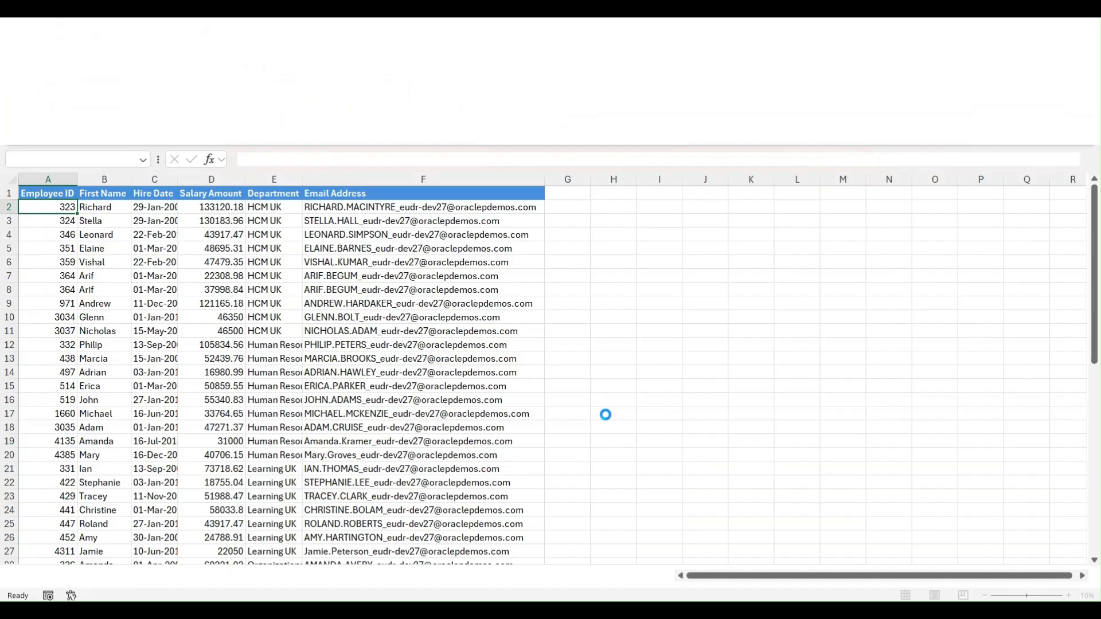
{"action": "scroll", "coordinate": [337, 290], "scroll_direction": "down", "scroll_amount": 15}
{"action": "scroll", "coordinate": [335, 294], "scroll_direction": "up", "scroll_amount": 9}
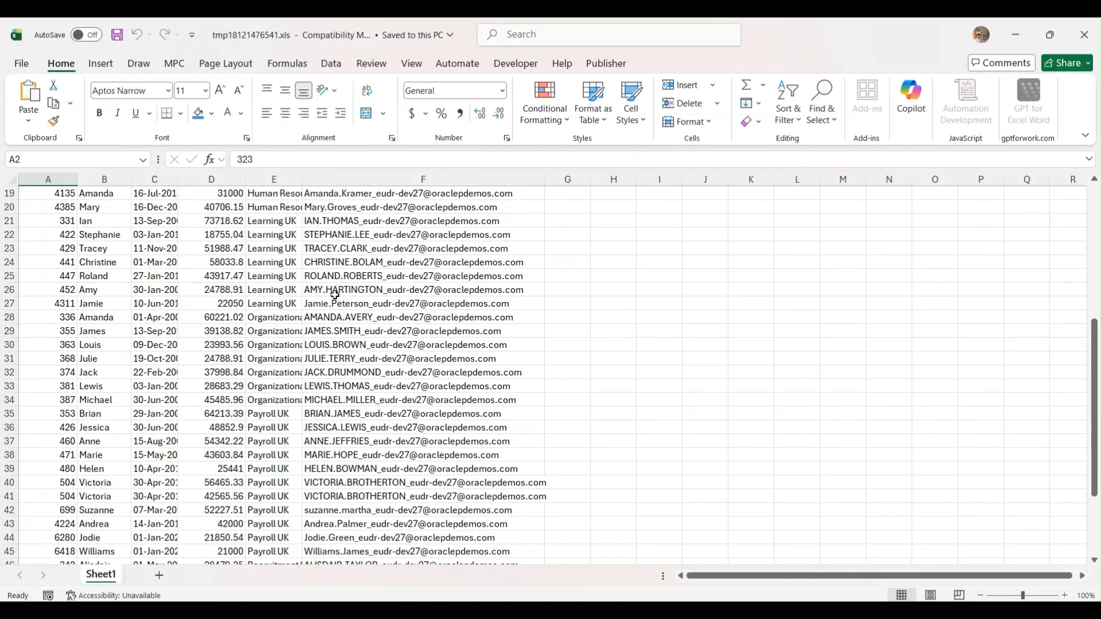
{"action": "scroll", "coordinate": [335, 295], "scroll_direction": "up", "scroll_amount": 6}
{"action": "scroll", "coordinate": [336, 295], "scroll_direction": "down", "scroll_amount": 7}
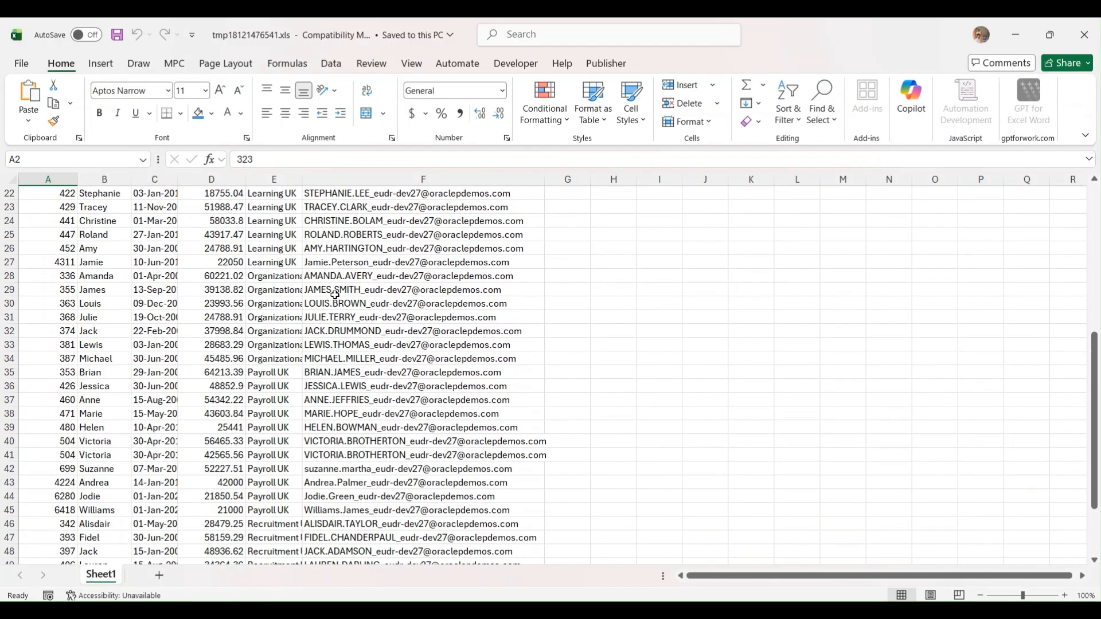
{"action": "scroll", "coordinate": [335, 295], "scroll_direction": "up", "scroll_amount": 7}
{"action": "left_click", "coordinate": [1084, 34]}
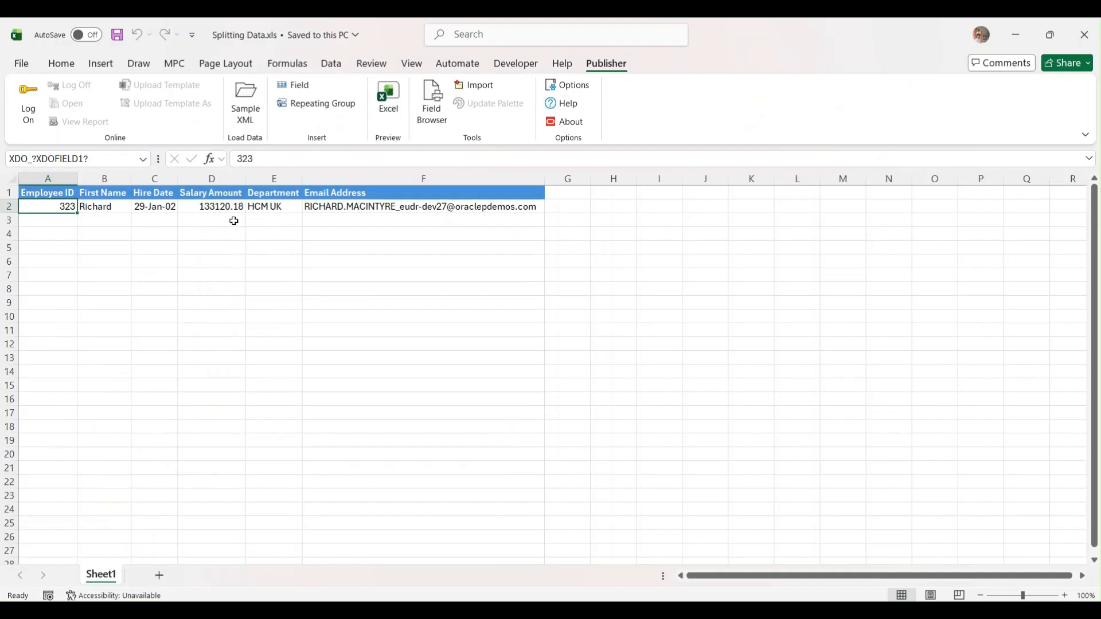
- Unhide the XDO_METADATA sheet and autofit all of its columns
{"action": "left_click", "coordinate": [261, 209]}
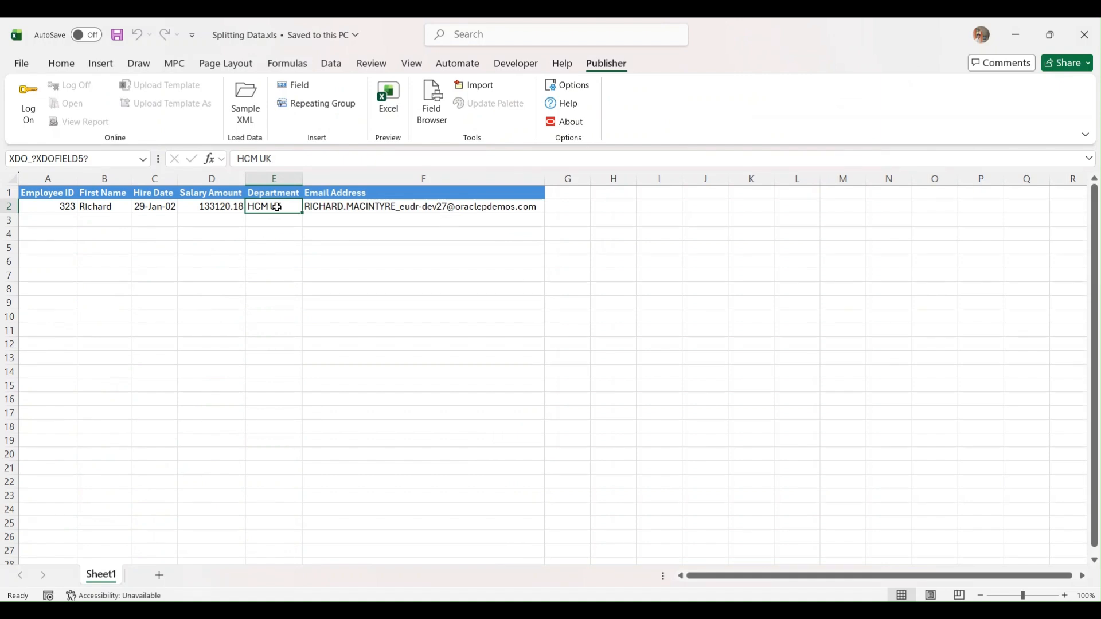
{"action": "right_click", "coordinate": [112, 571]}
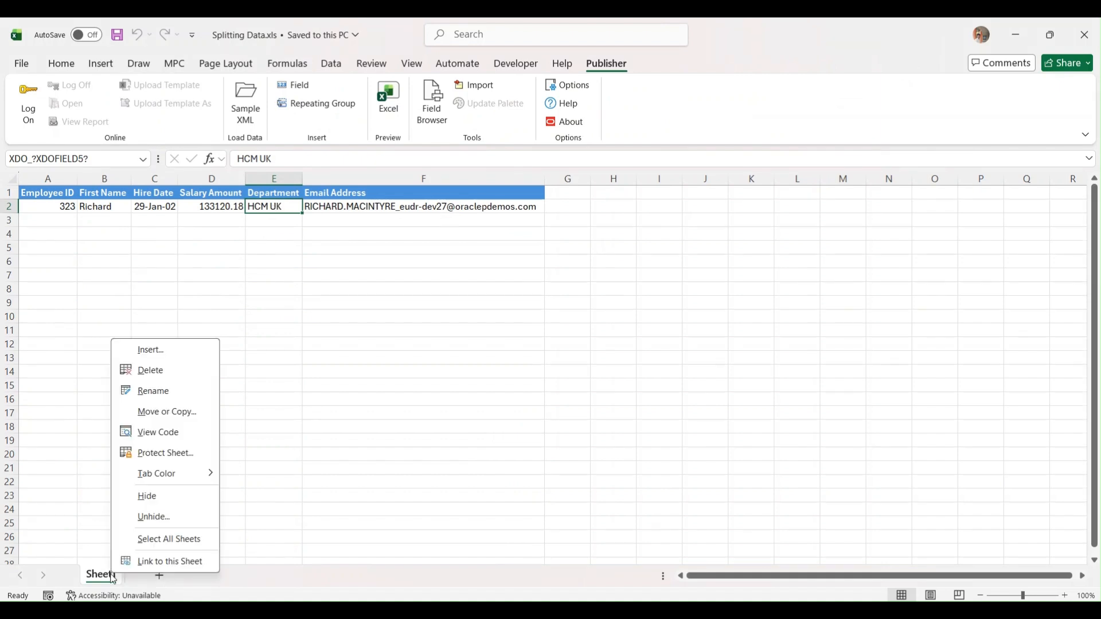
{"action": "left_click", "coordinate": [153, 518]}
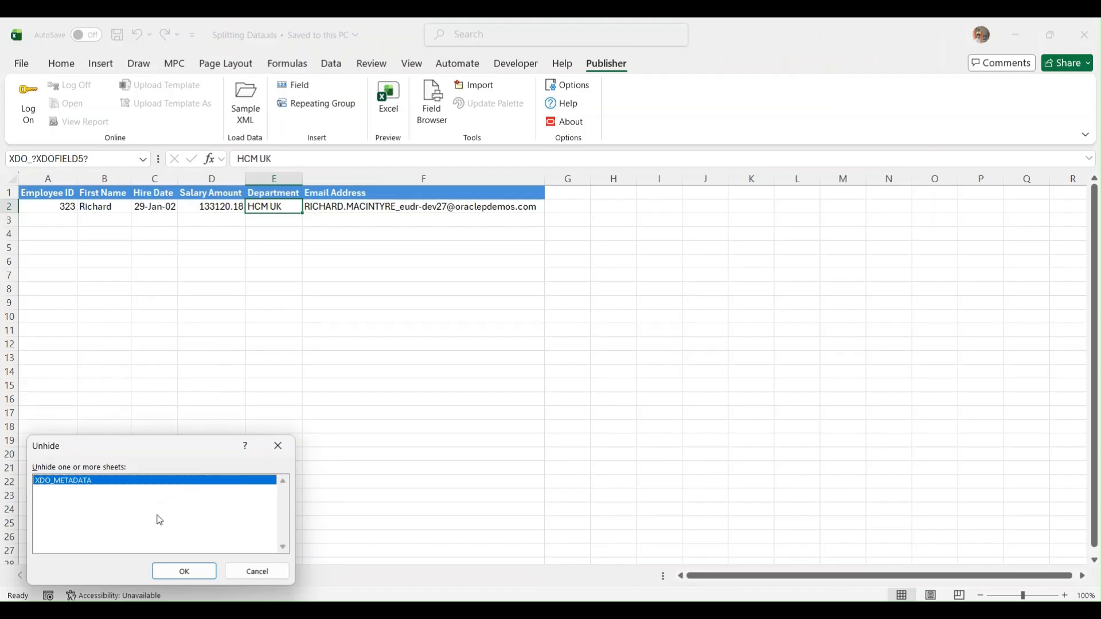
{"action": "left_click", "coordinate": [185, 572]}
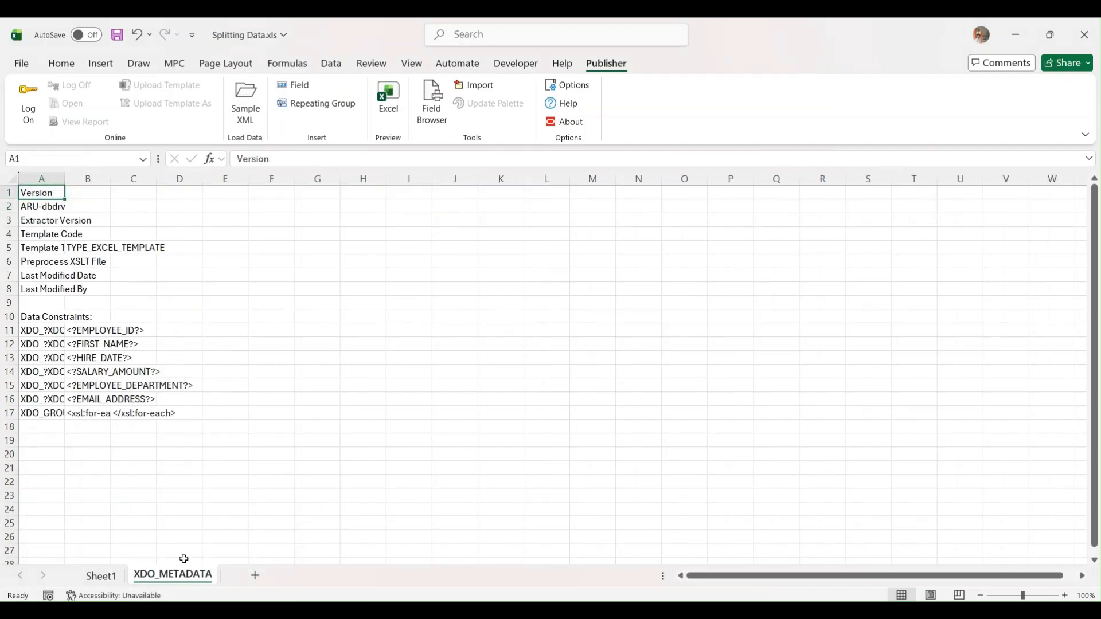
{"action": "left_click", "coordinate": [10, 179]}
{"action": "double_click", "coordinate": [65, 178]}
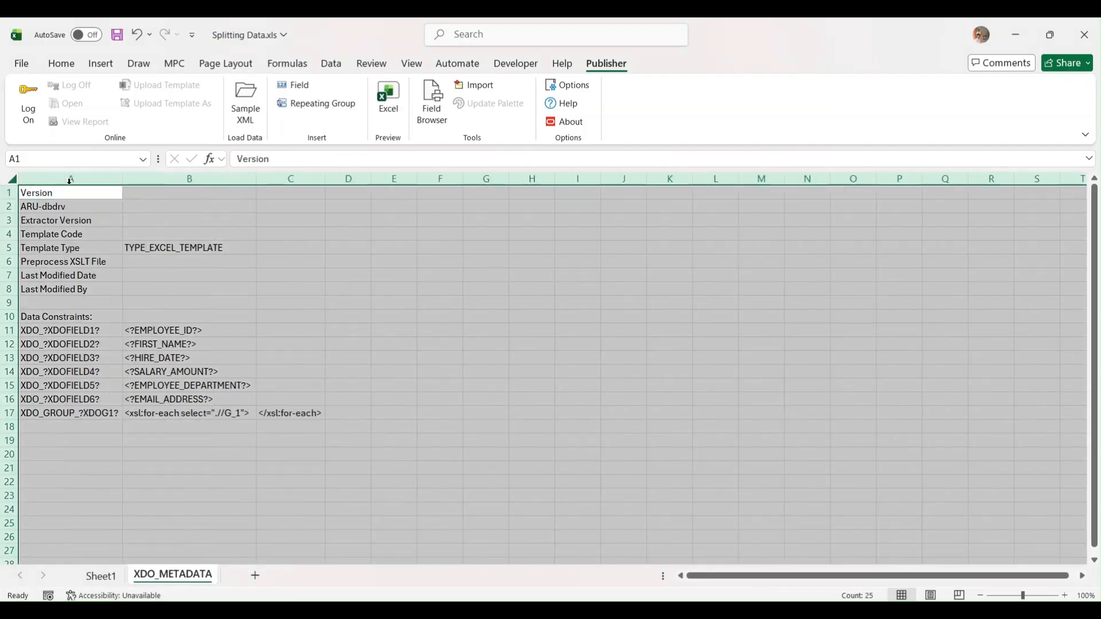
- Add the data constraints XDO_SHEET_? in A18 and XDO_SHEET_NAME_? in A19 of the XDO_METADATA sheet
{"action": "left_click", "coordinate": [53, 426]}
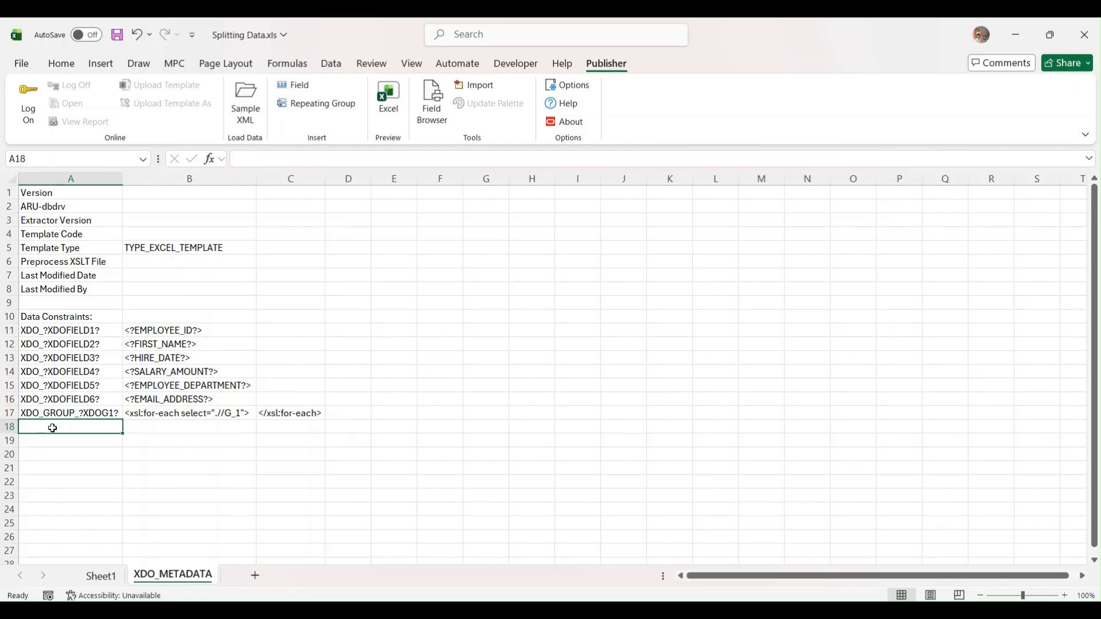
{"action": "type", "text": "X"}
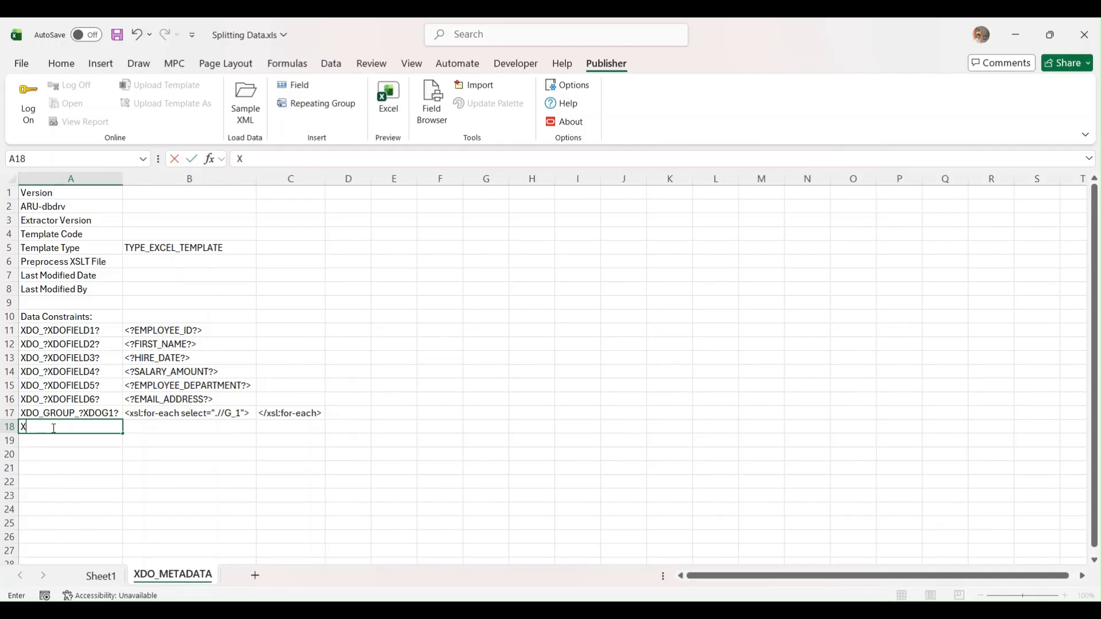
{"action": "type", "text": "DO_SHEET_?"}
{"action": "key", "text": "Return"}
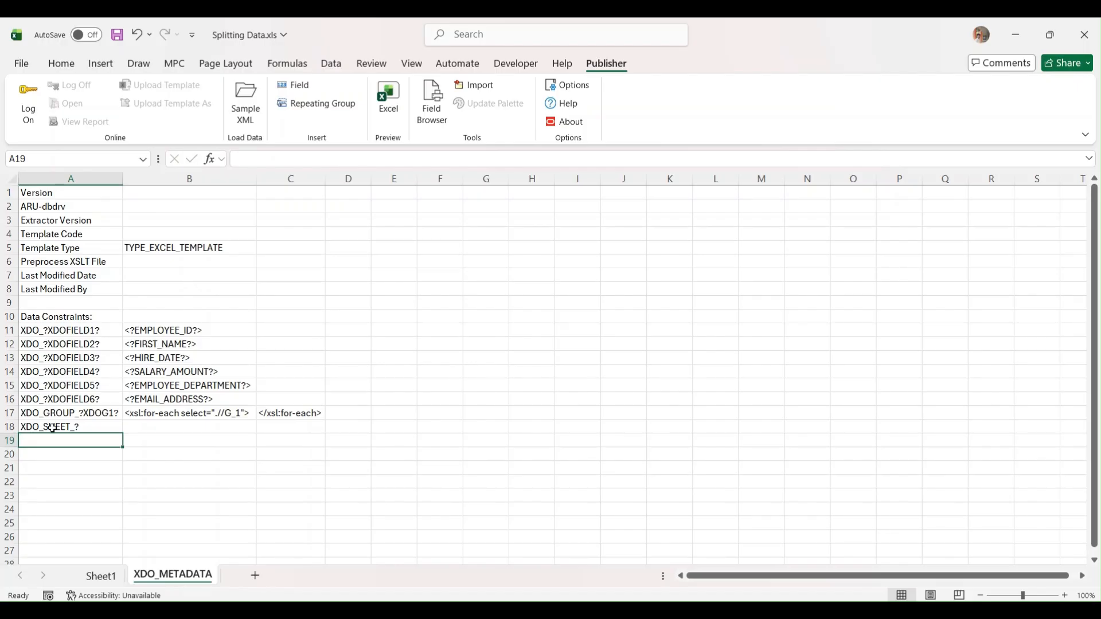
{"action": "type", "text": "XDO_"}
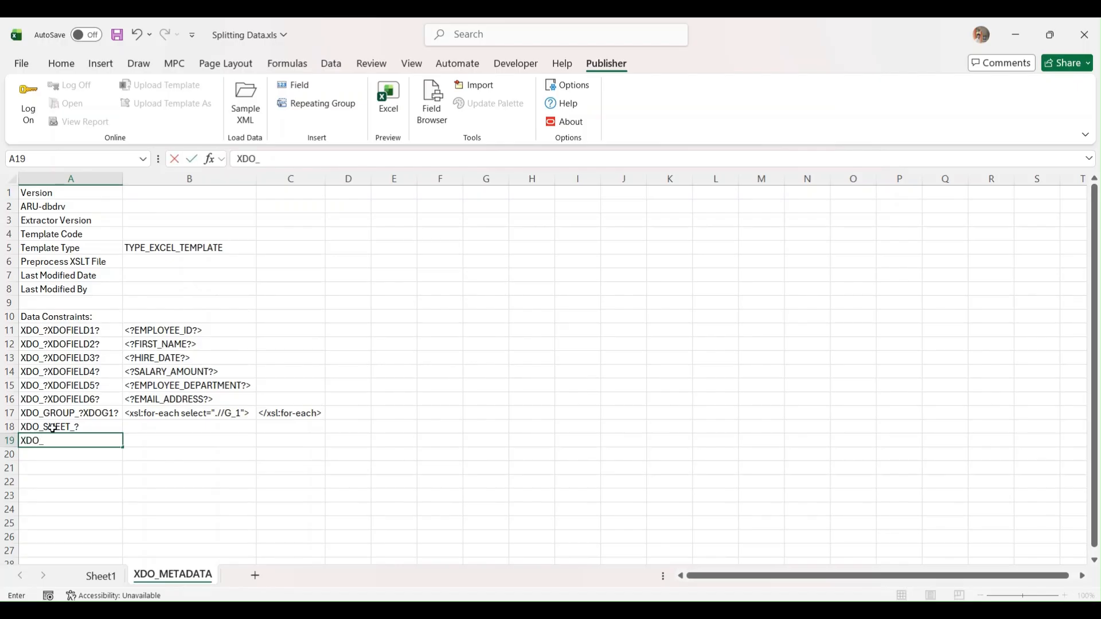
{"action": "type", "text": "SHEET_NAME_?"}
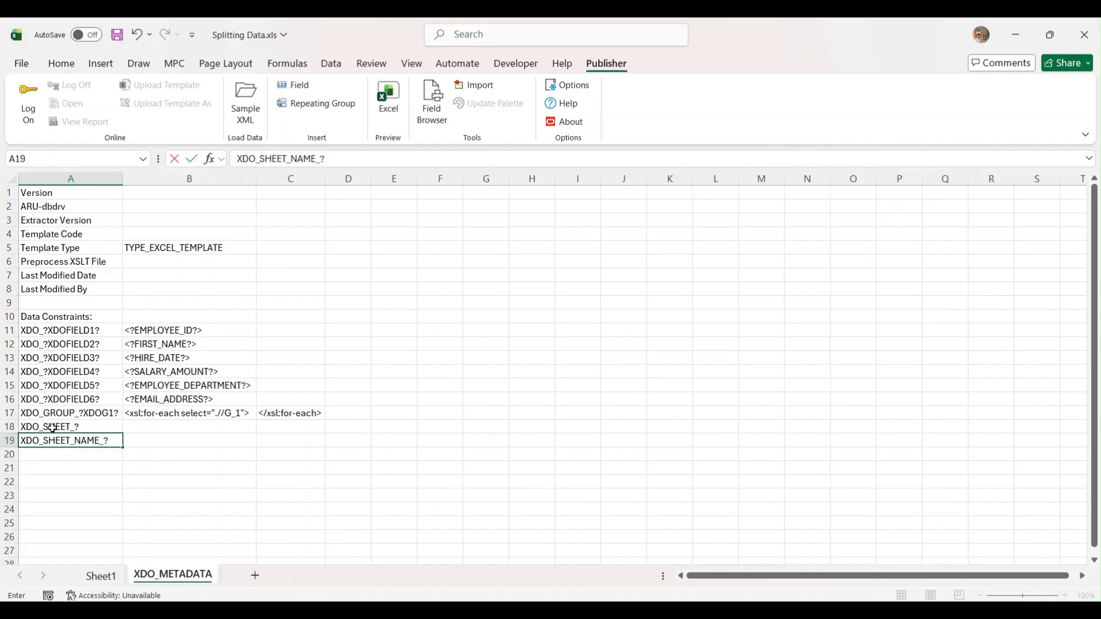
{"action": "key", "text": "Return"}
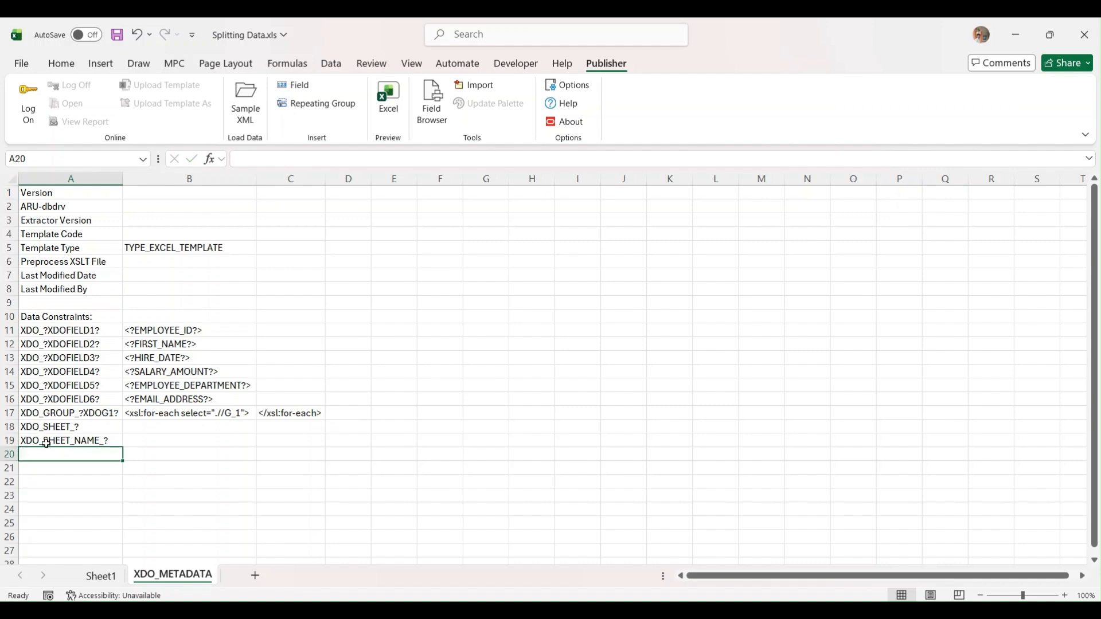
- Check the data field tree for the department group, and enter <?//G_2?> in B18 beside XDO_SHEET_?
{"action": "left_click", "coordinate": [158, 429]}
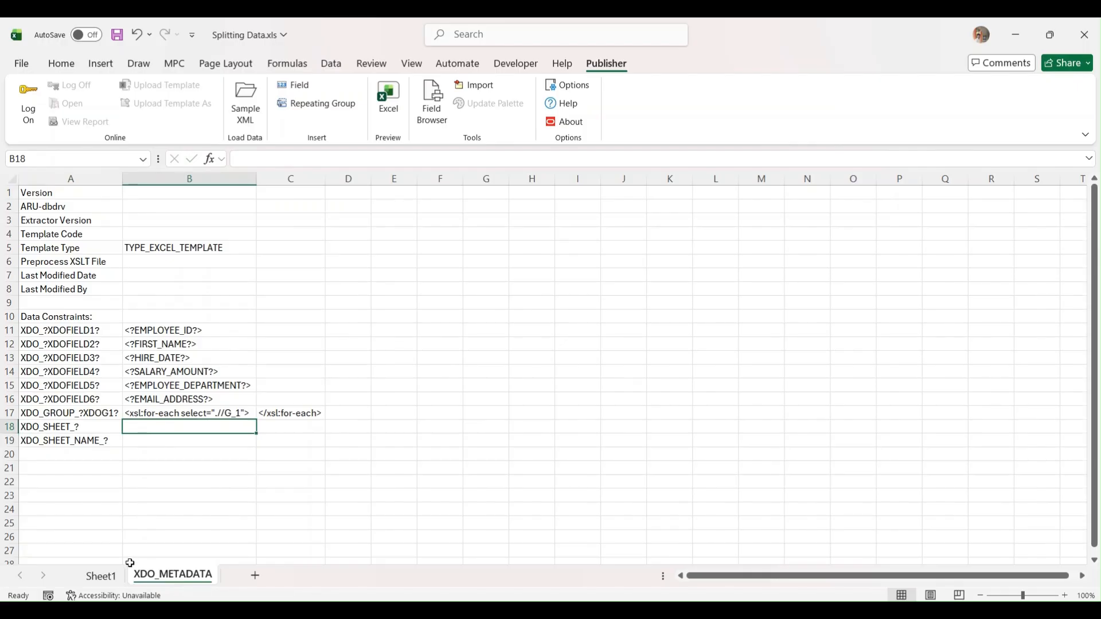
{"action": "left_click", "coordinate": [112, 578]}
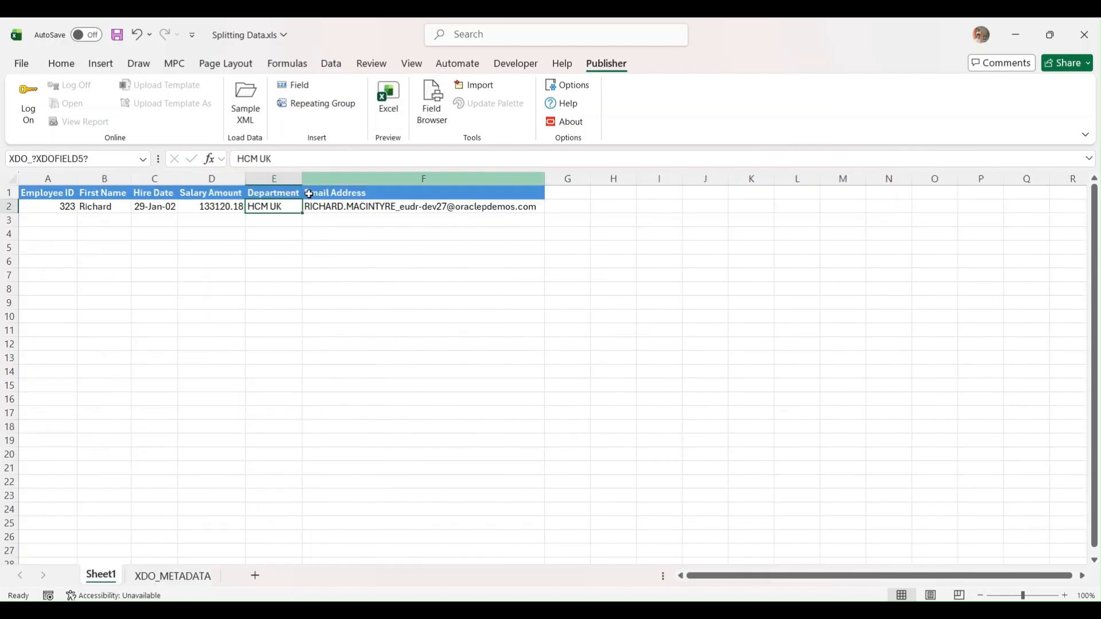
{"action": "left_click", "coordinate": [173, 576]}
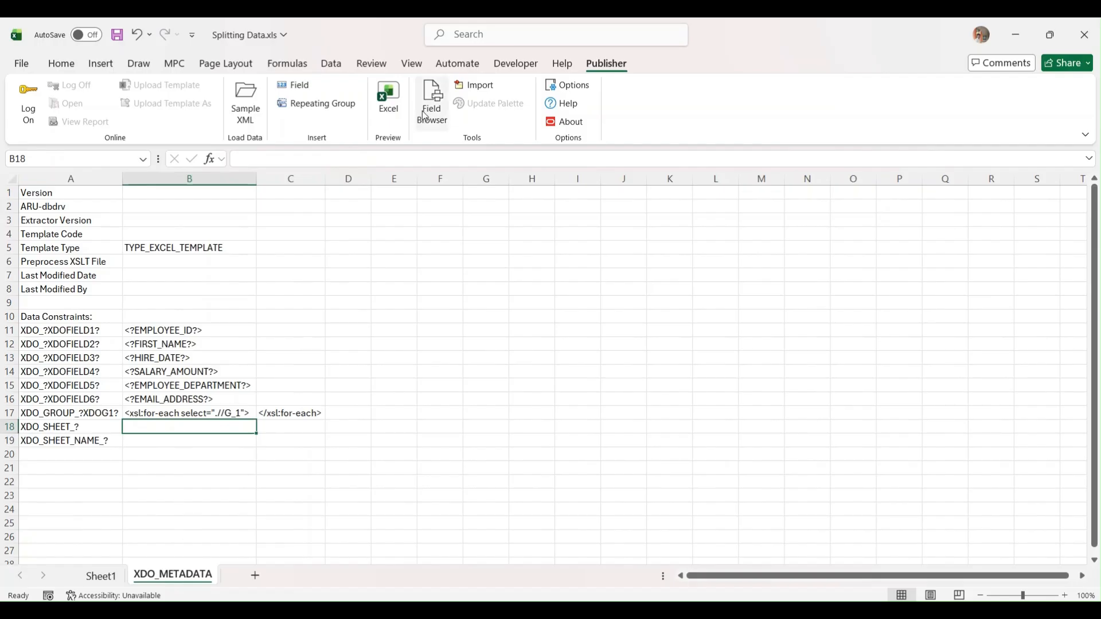
{"action": "left_click", "coordinate": [296, 94]}
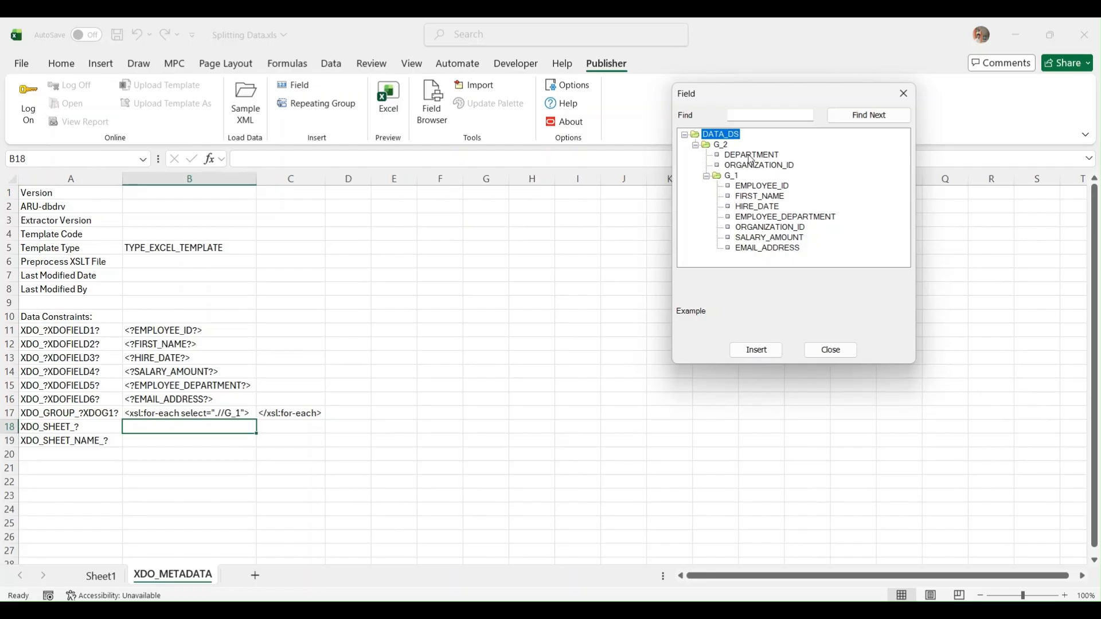
{"action": "left_click", "coordinate": [904, 93]}
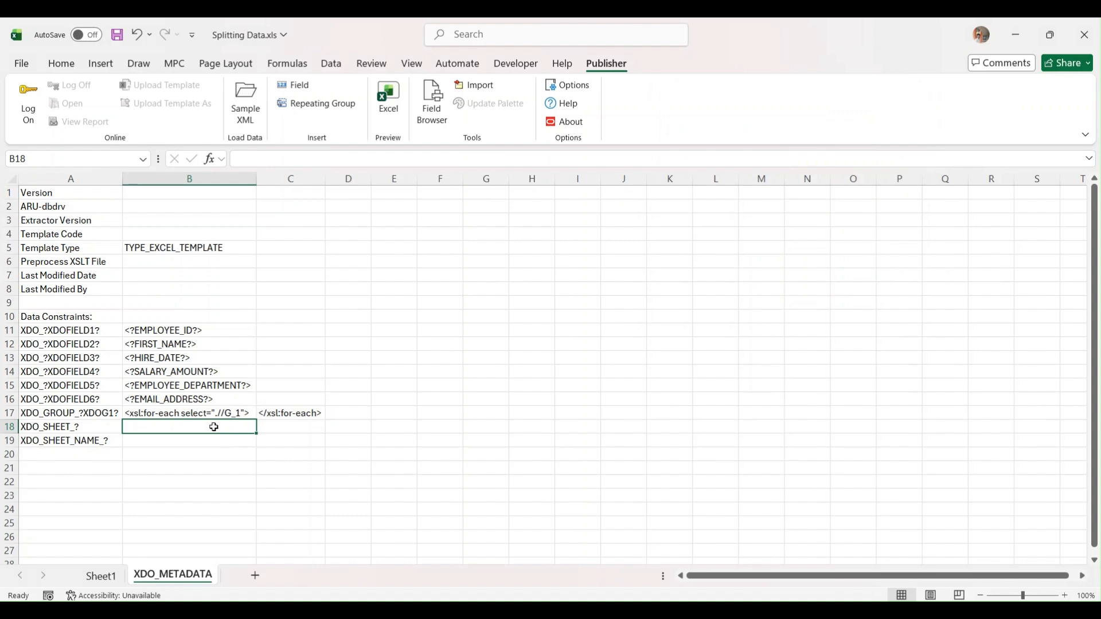
{"action": "type", "text": "<"}
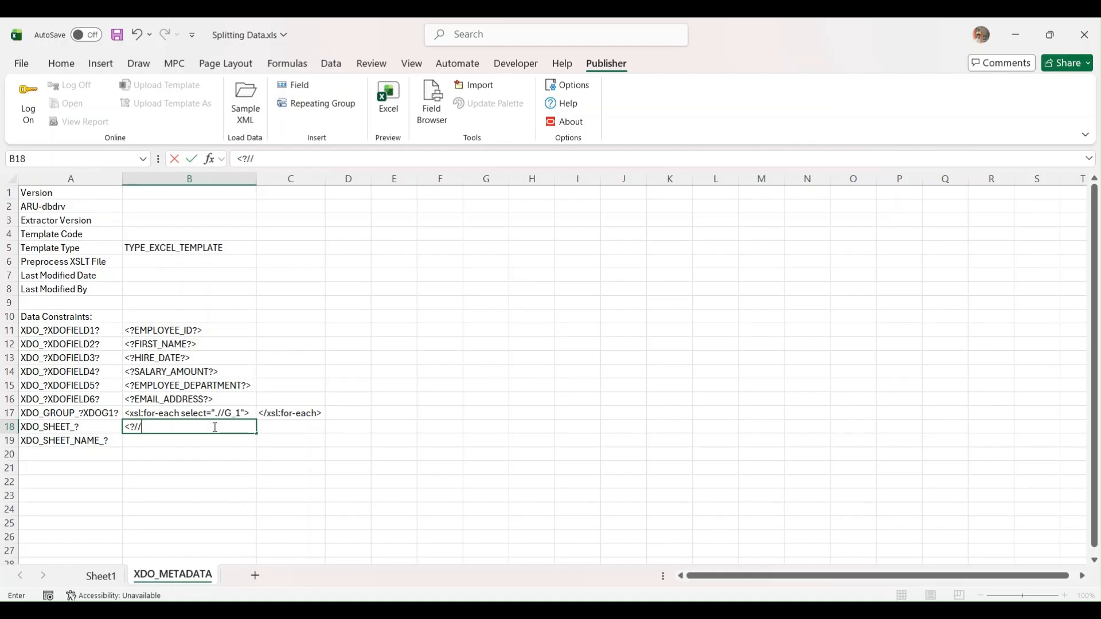
{"action": "type", "text": "//G_2?>"}
{"action": "key", "text": "Return"}
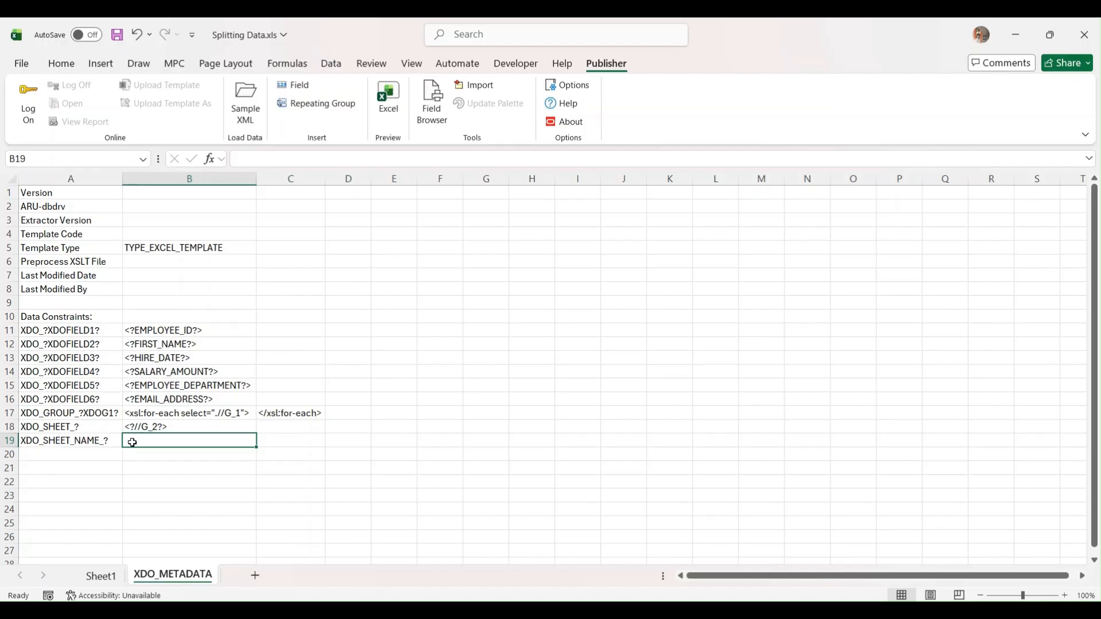
- Enter <?./DEPARTMENT?> in B19 beside XDO_SHEET_NAME_?, and check the DEPARTMENT field in the data field tree
{"action": "type", "text": "<?."}
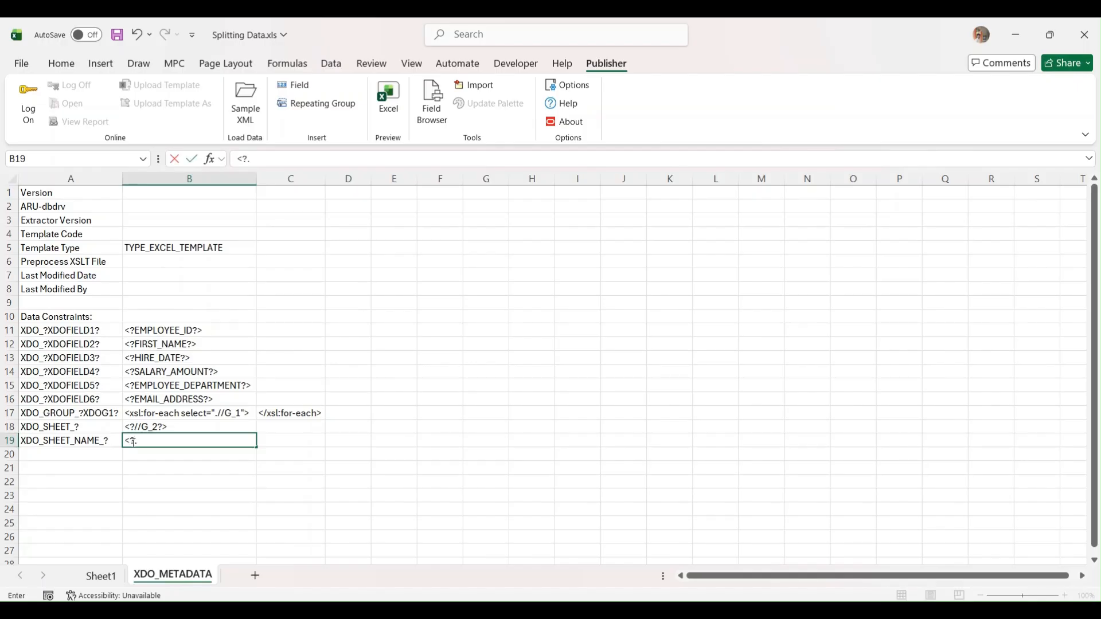
{"action": "type", "text": "/DEPARTMENT"}
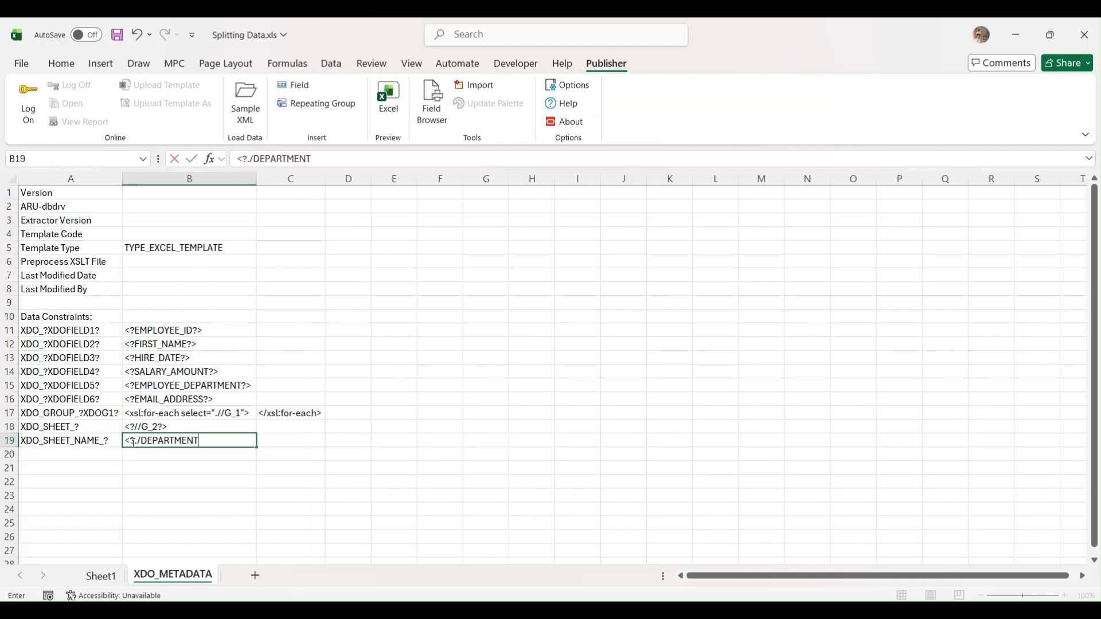
{"action": "type", "text": "?>"}
{"action": "key", "text": "Return"}
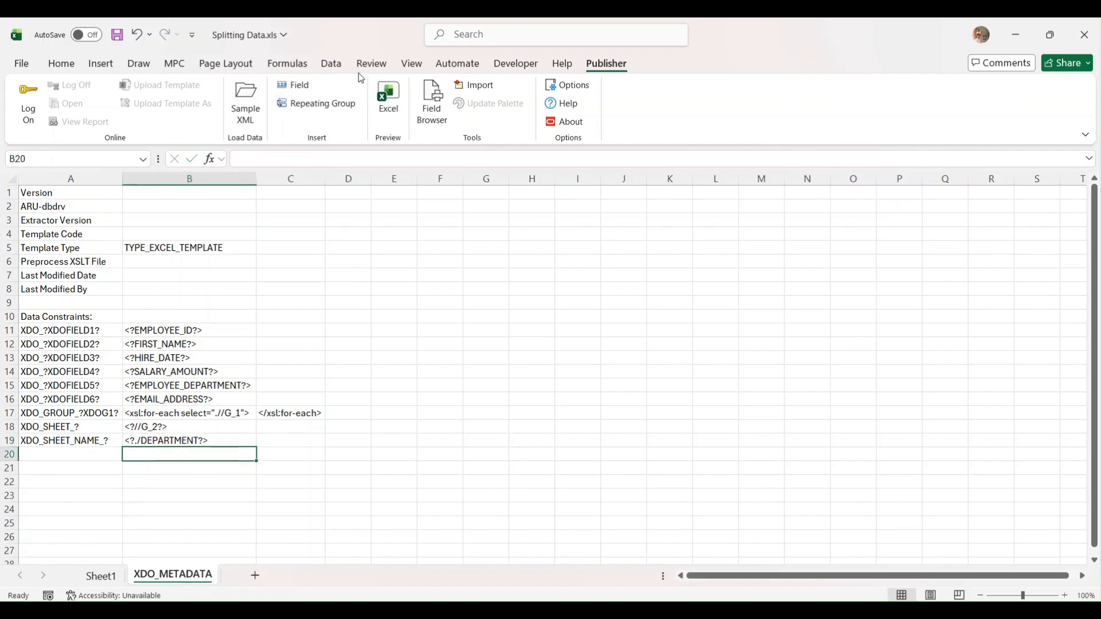
{"action": "left_click", "coordinate": [310, 85]}
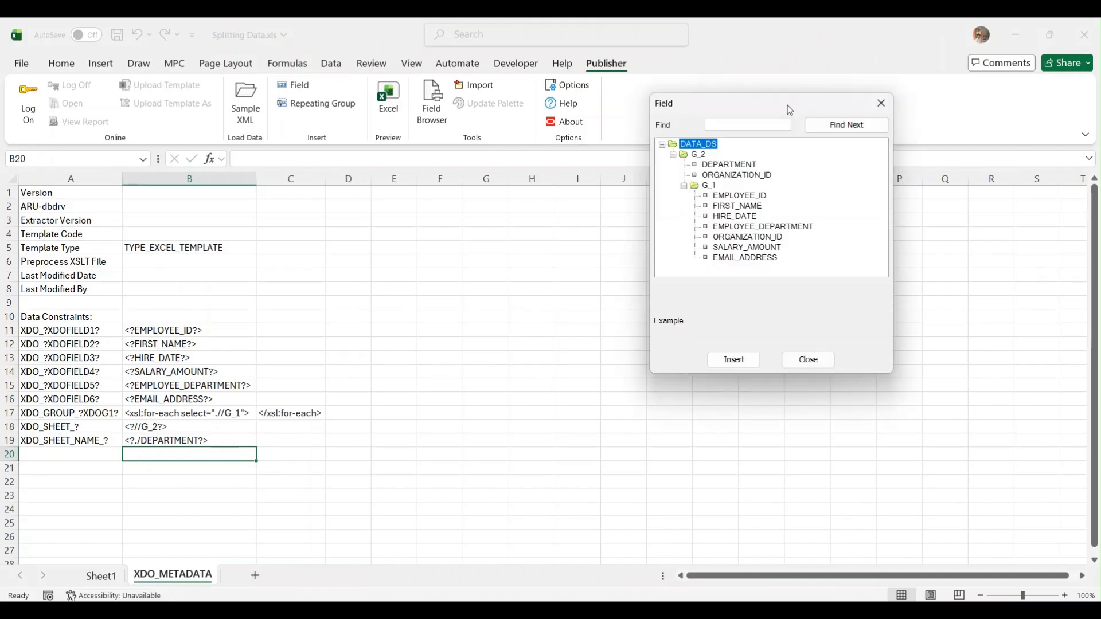
{"action": "left_click_drag", "start_coordinate": [786, 108], "coordinate": [673, 135]}
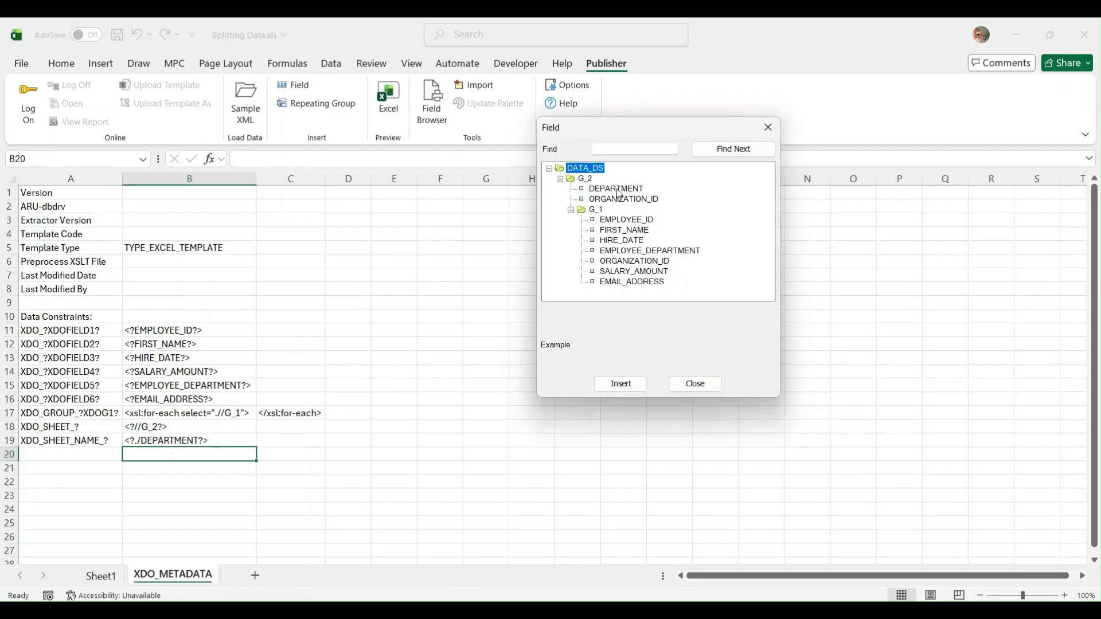
{"action": "left_click", "coordinate": [768, 127]}
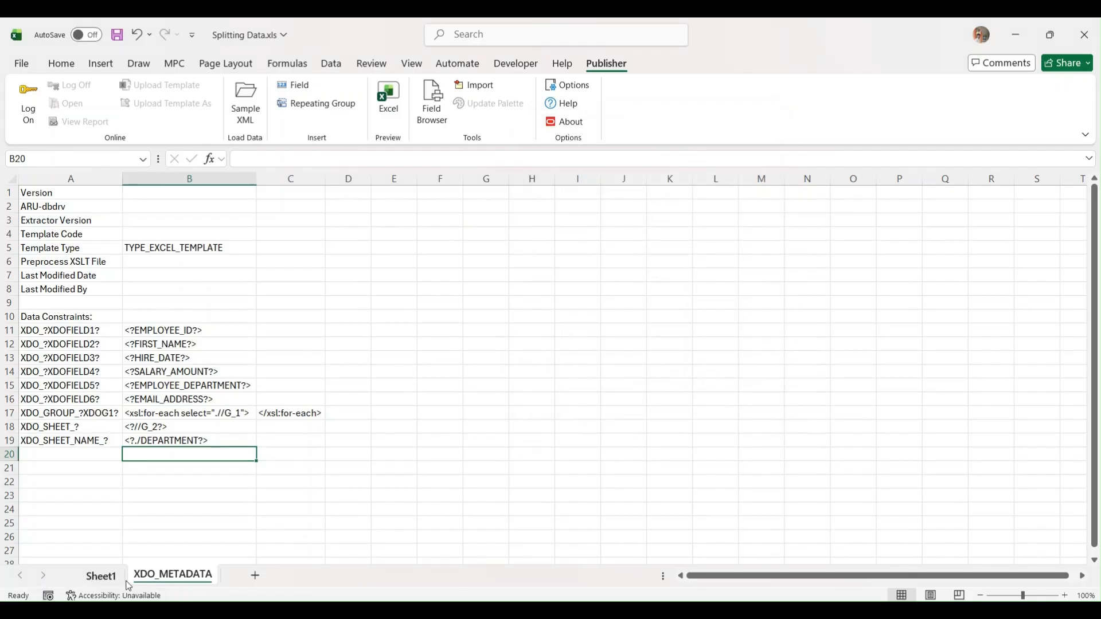
- Hide the XDO_METADATA sheet and select the Employee ID data cell A2 on Sheet1
{"action": "right_click", "coordinate": [177, 580]}
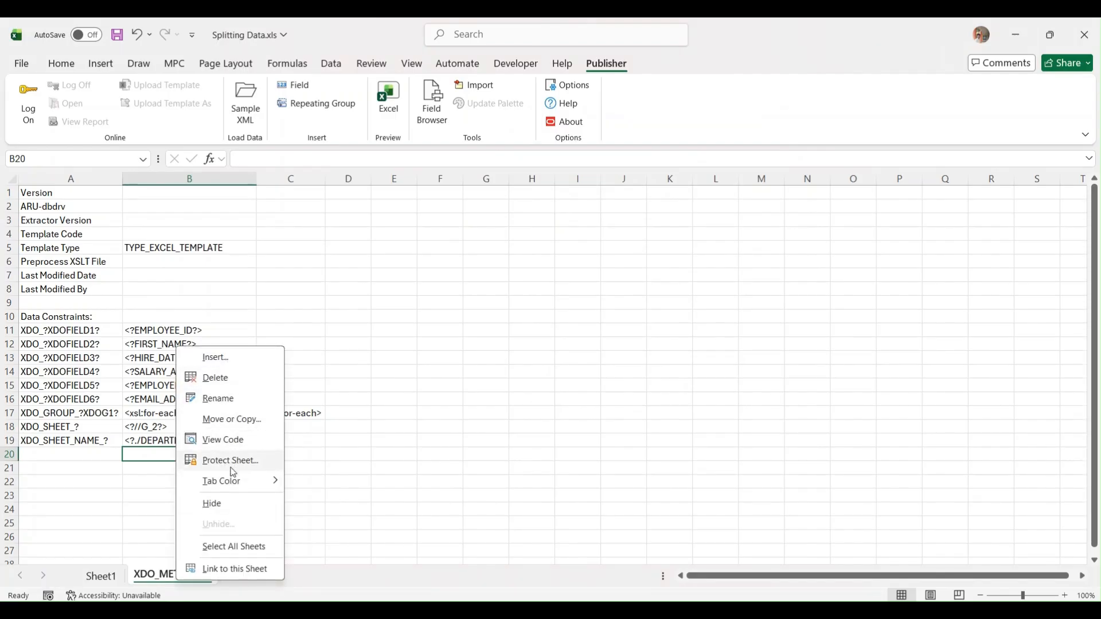
{"action": "left_click", "coordinate": [221, 503]}
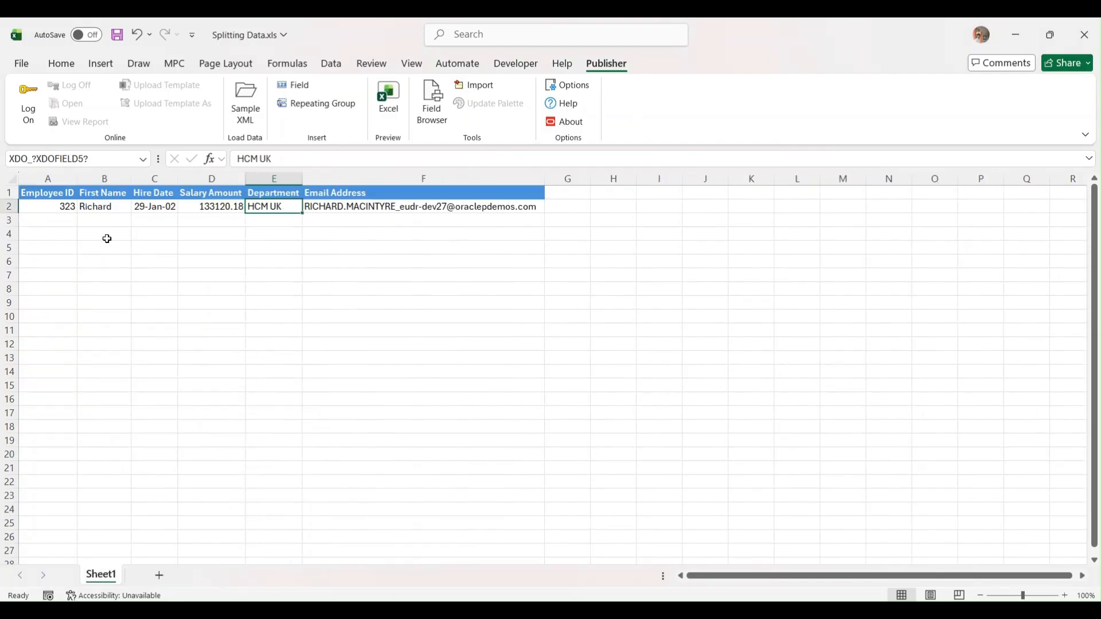
{"action": "left_click", "coordinate": [43, 208]}
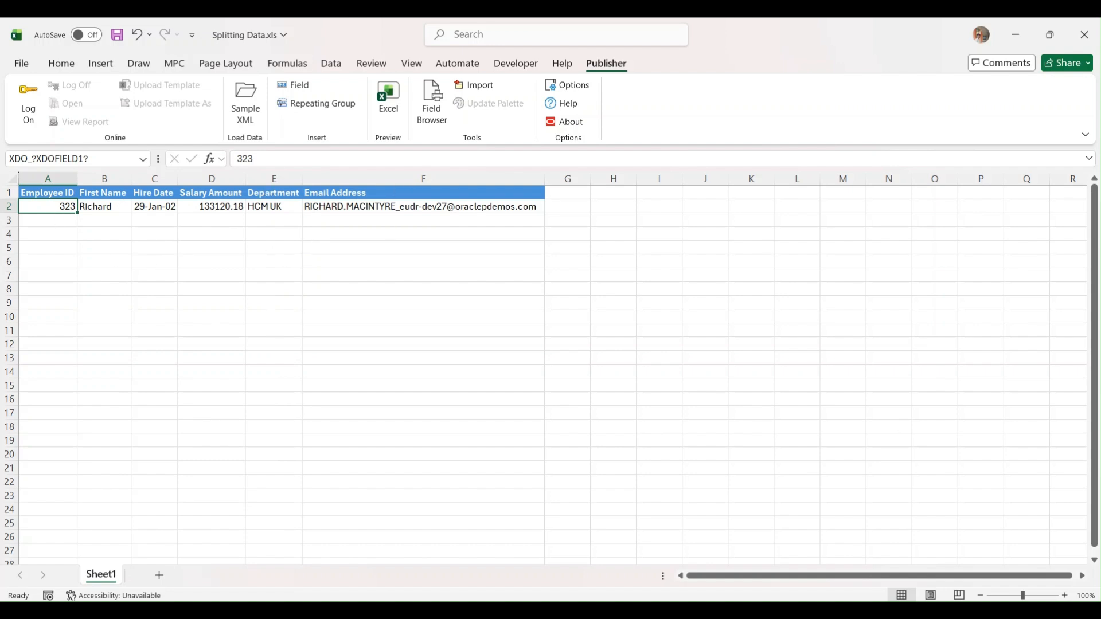
- Save the template and preview its output in Excel, continuing past the compatibility check
{"action": "key", "text": "alt+Tab"}
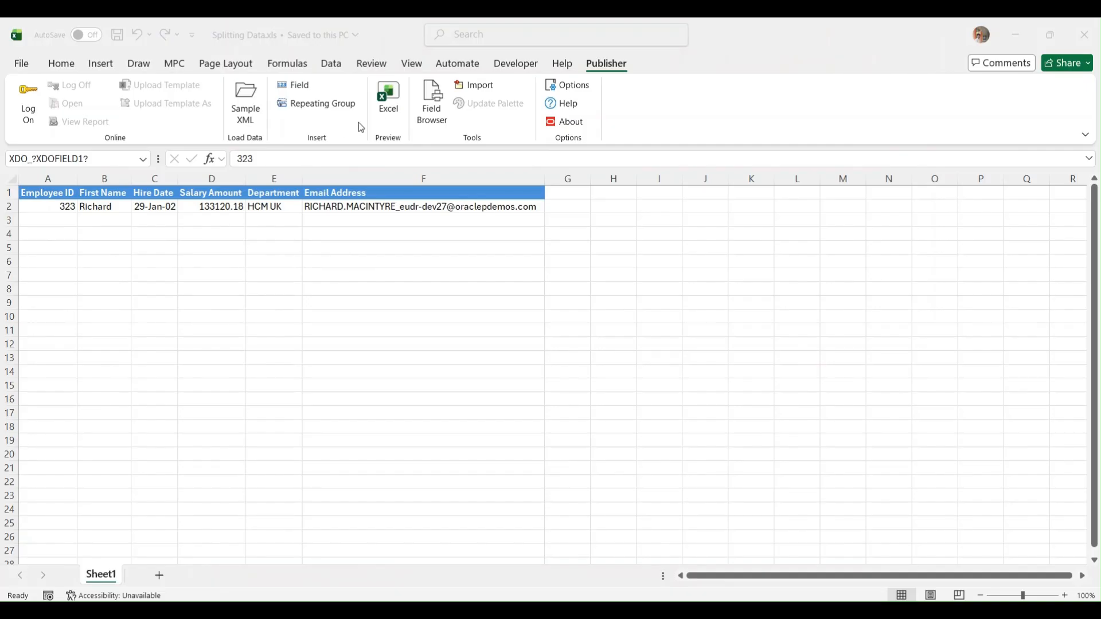
{"action": "left_click", "coordinate": [392, 117]}
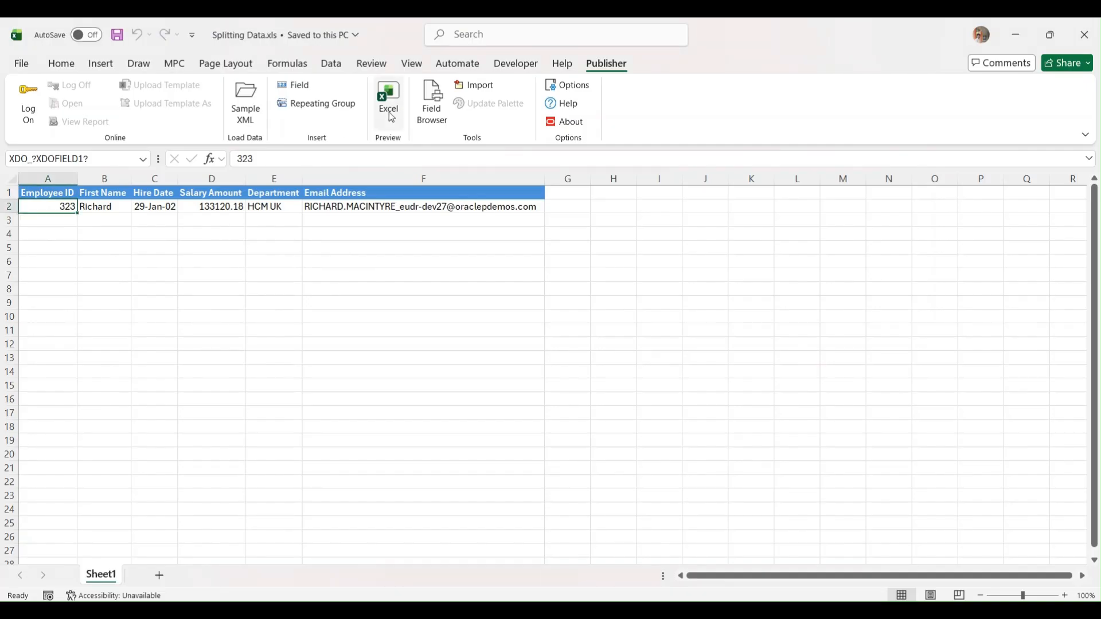
{"action": "left_click", "coordinate": [393, 110]}
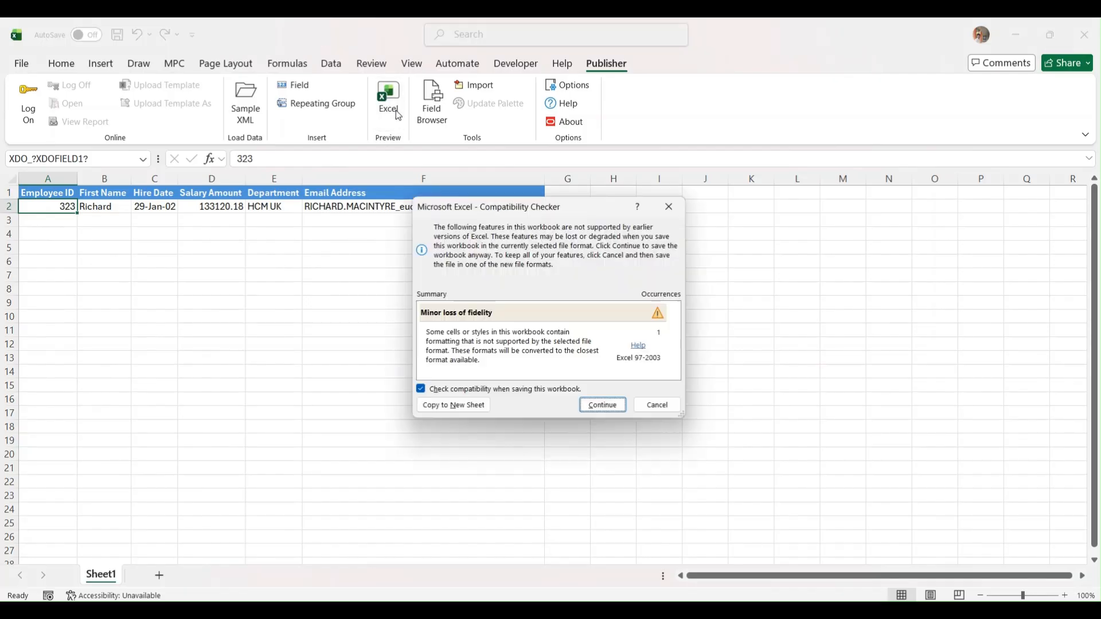
{"action": "left_click", "coordinate": [607, 411]}
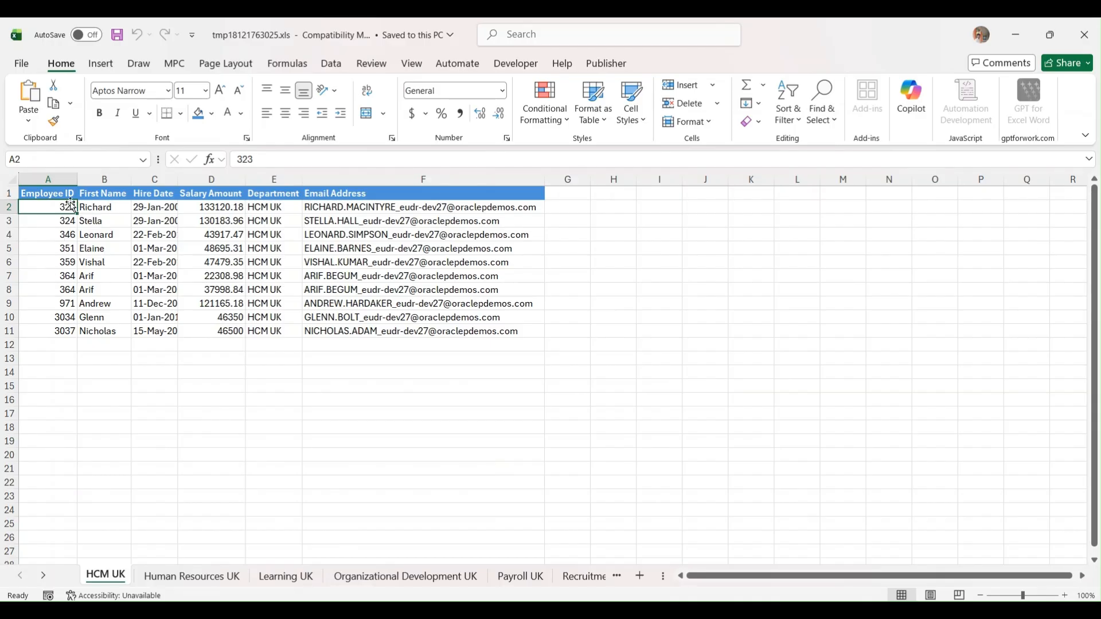
- Examine the employee rows on each department sheet of the preview workbook, from HCM UK through Recruitment UK
{"action": "left_click_drag", "start_coordinate": [64, 207], "coordinate": [459, 332]}
{"action": "left_click", "coordinate": [192, 576]}
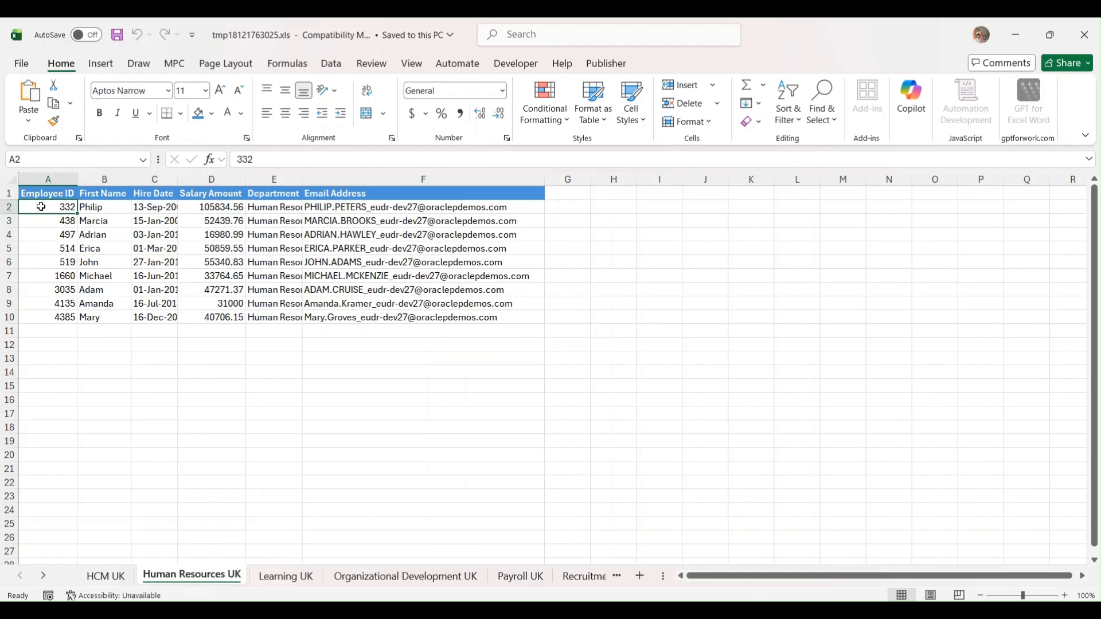
{"action": "left_click_drag", "start_coordinate": [41, 207], "coordinate": [416, 323]}
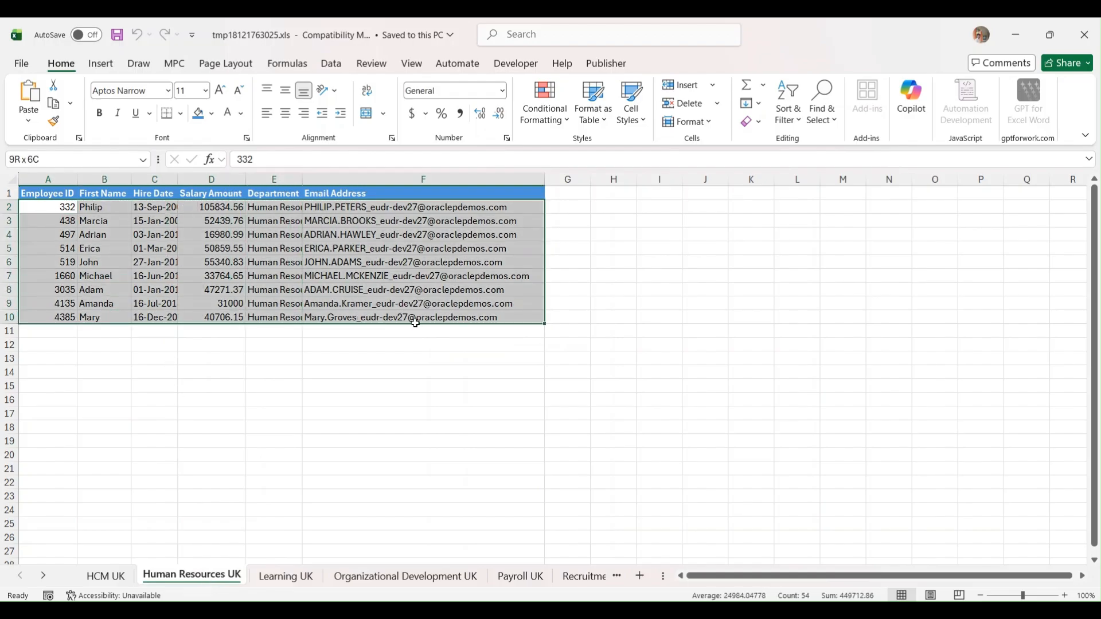
{"action": "left_click", "coordinate": [285, 576]}
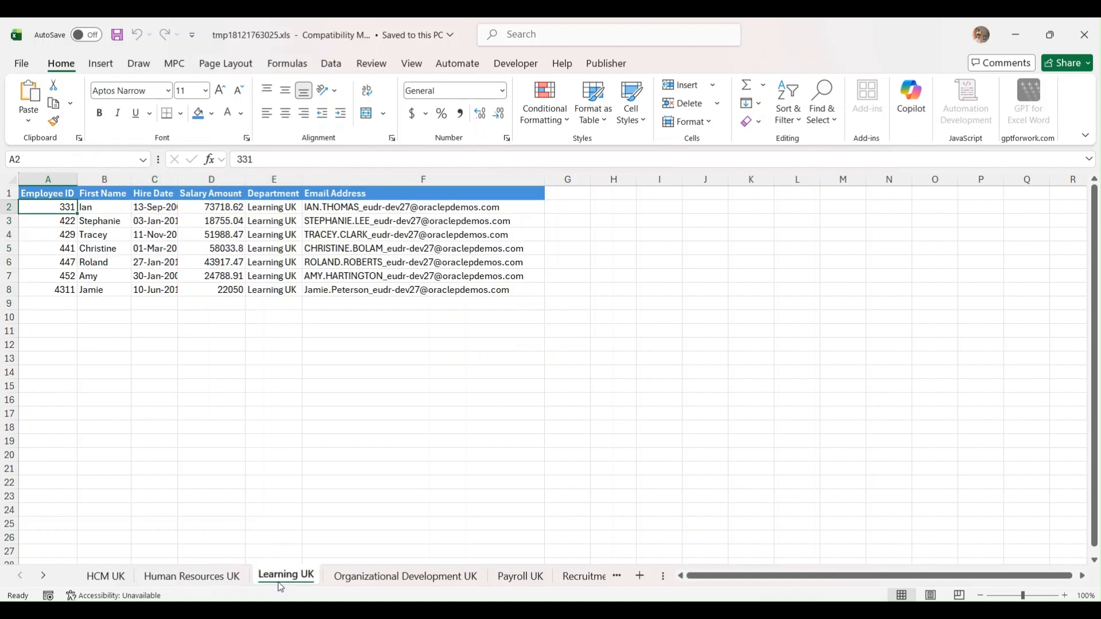
{"action": "left_click", "coordinate": [367, 577]}
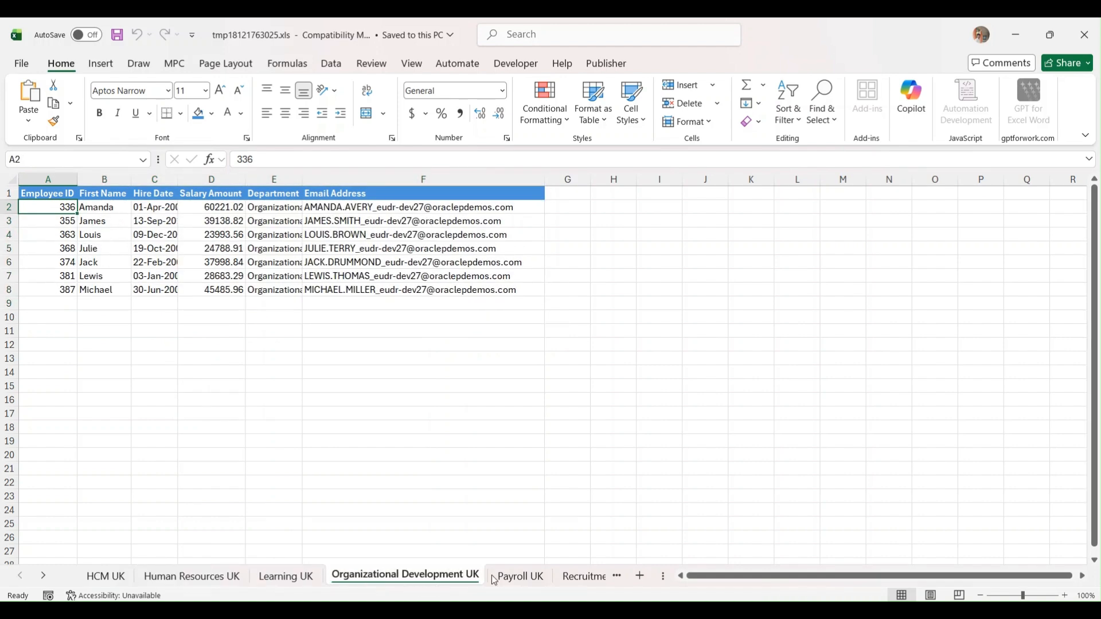
{"action": "left_click", "coordinate": [518, 576]}
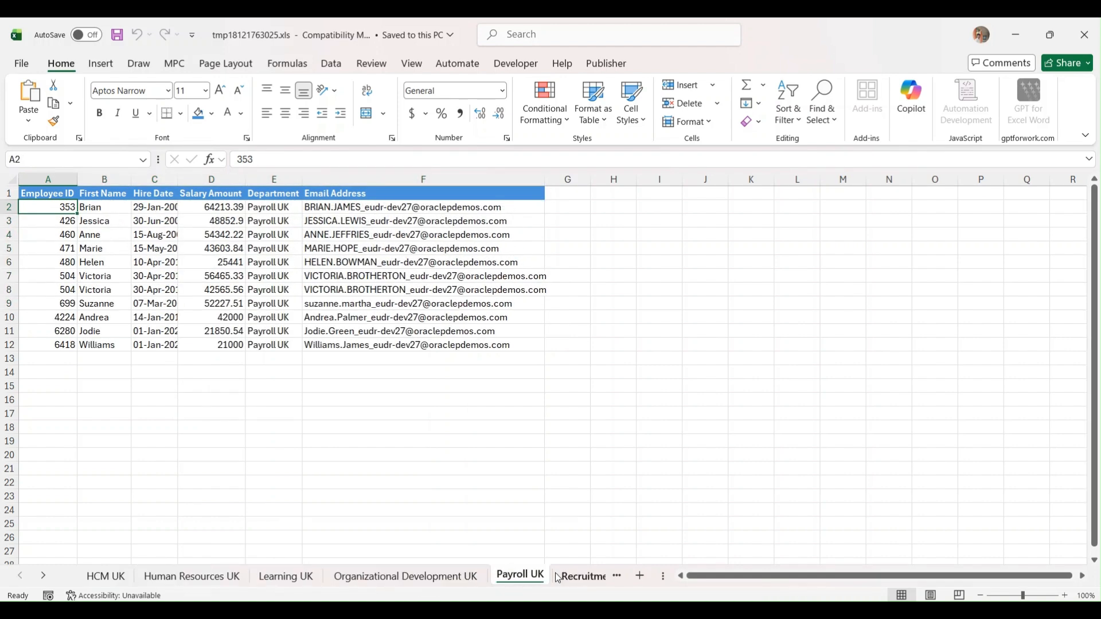
{"action": "left_click", "coordinate": [565, 576]}
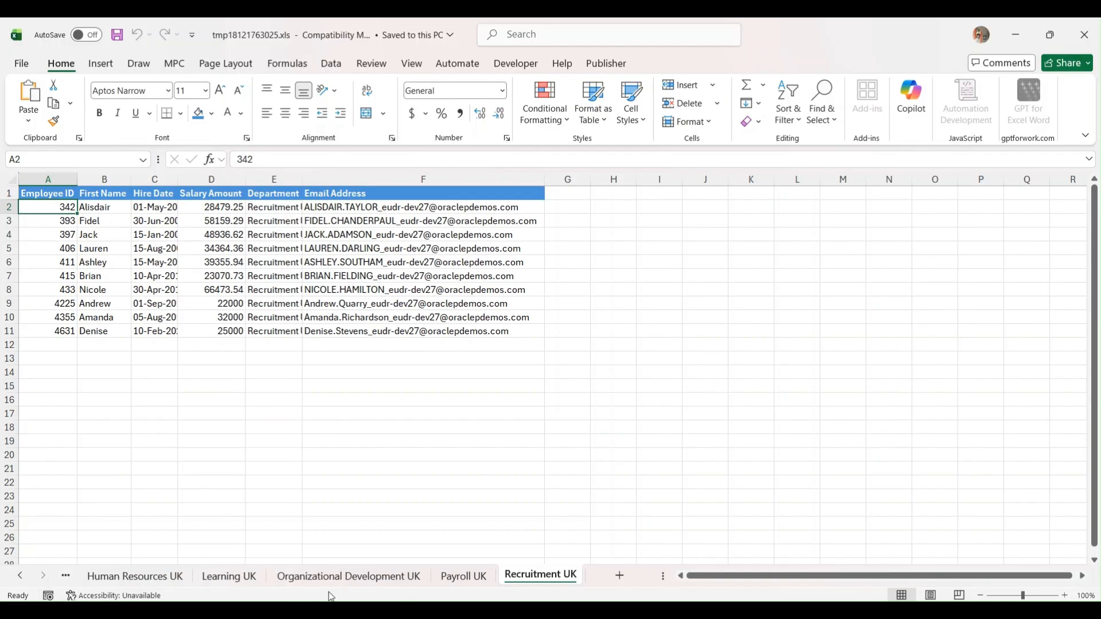
{"action": "left_click", "coordinate": [21, 578]}
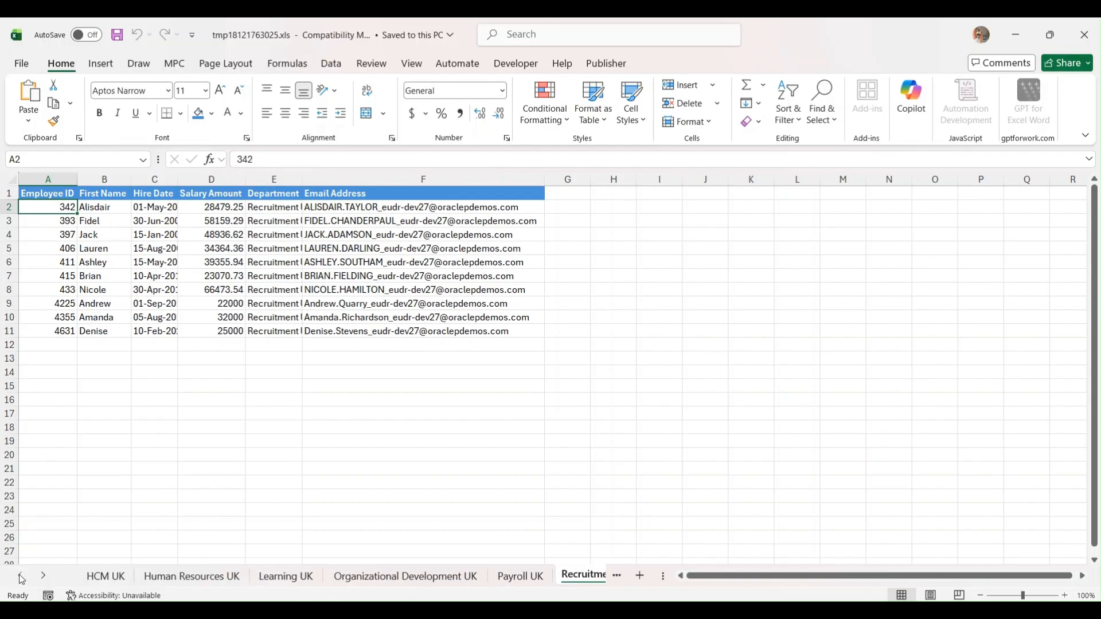
- Compare the sheet names with the department data across the preview workbook once more, and close the preview
{"action": "left_click", "coordinate": [100, 577]}
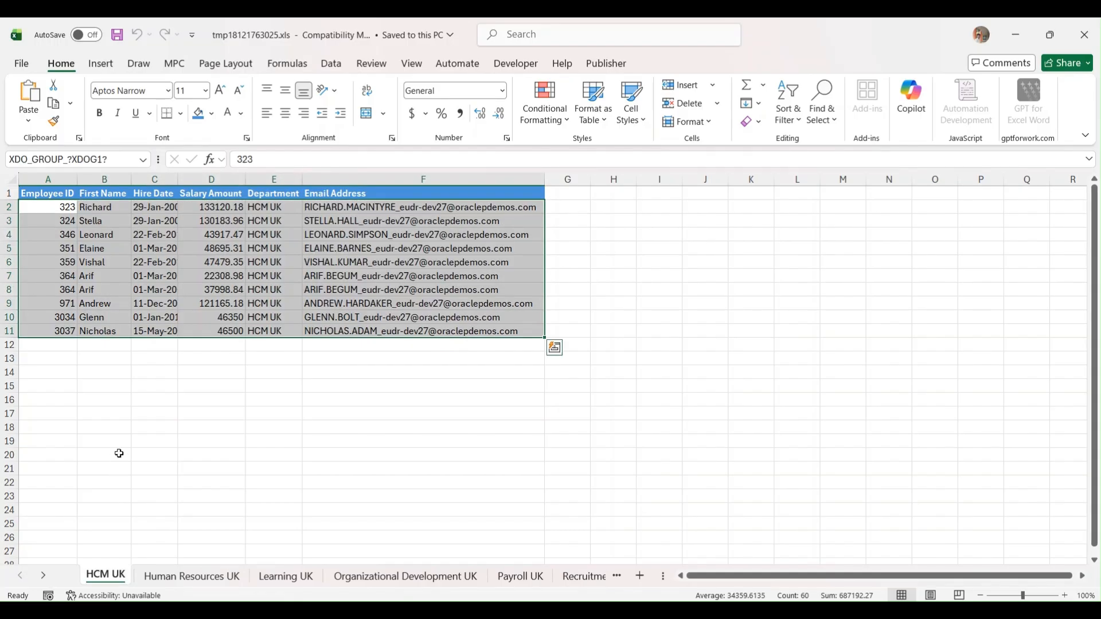
{"action": "left_click", "coordinate": [161, 579]}
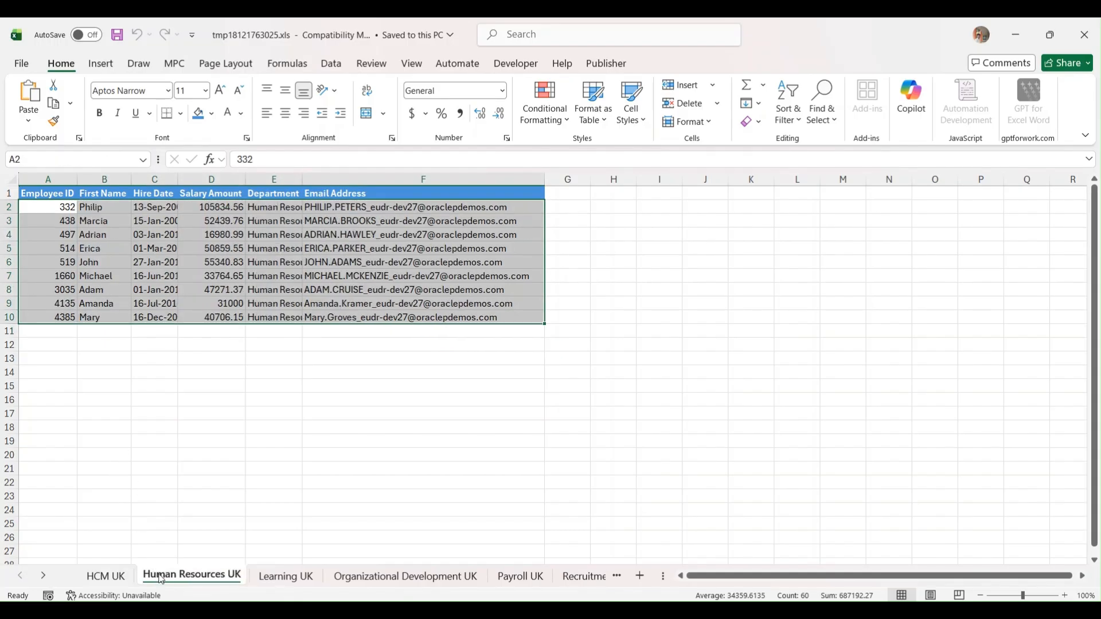
{"action": "left_click", "coordinate": [284, 577]}
{"action": "left_click", "coordinate": [105, 577]}
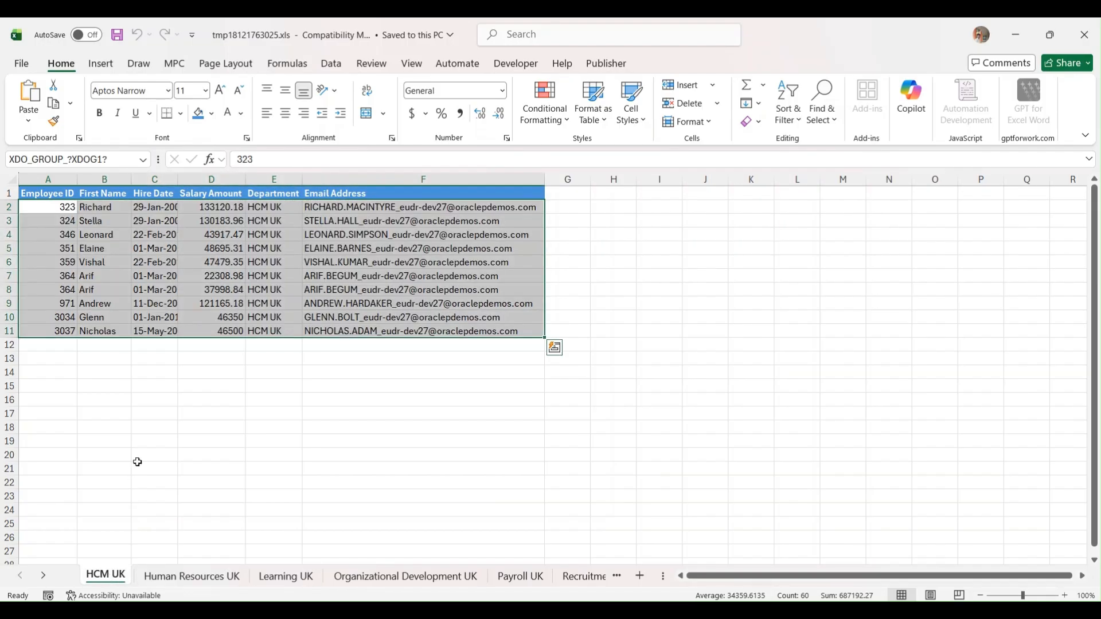
{"action": "left_click", "coordinate": [192, 577]}
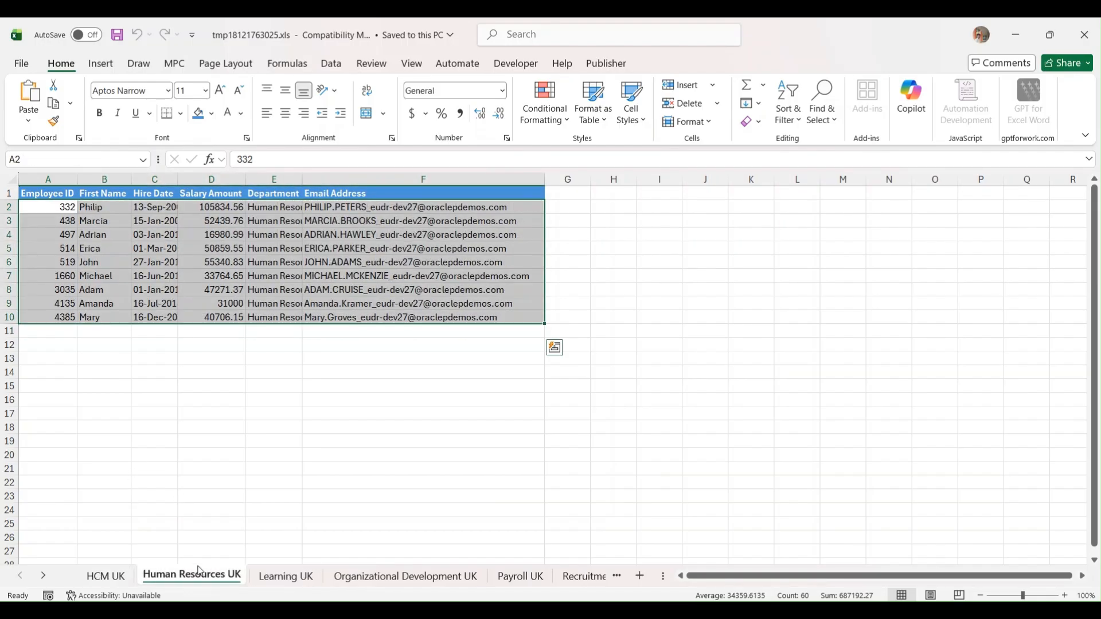
{"action": "left_click", "coordinate": [287, 577]}
{"action": "left_click", "coordinate": [404, 577]}
{"action": "left_click", "coordinate": [520, 577]}
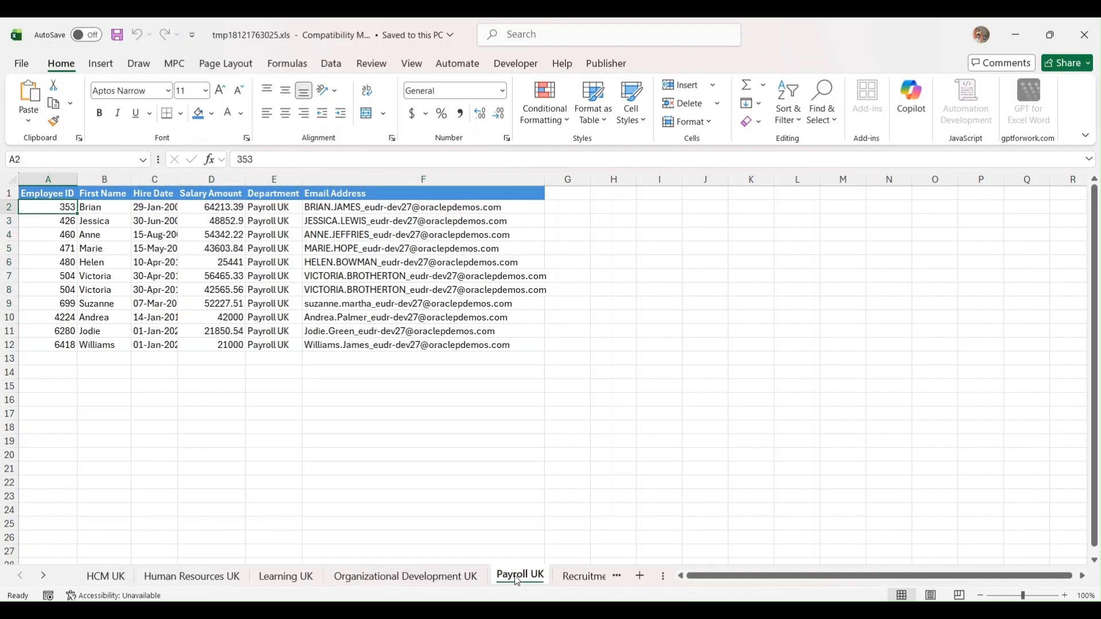
{"action": "left_click", "coordinate": [562, 577]}
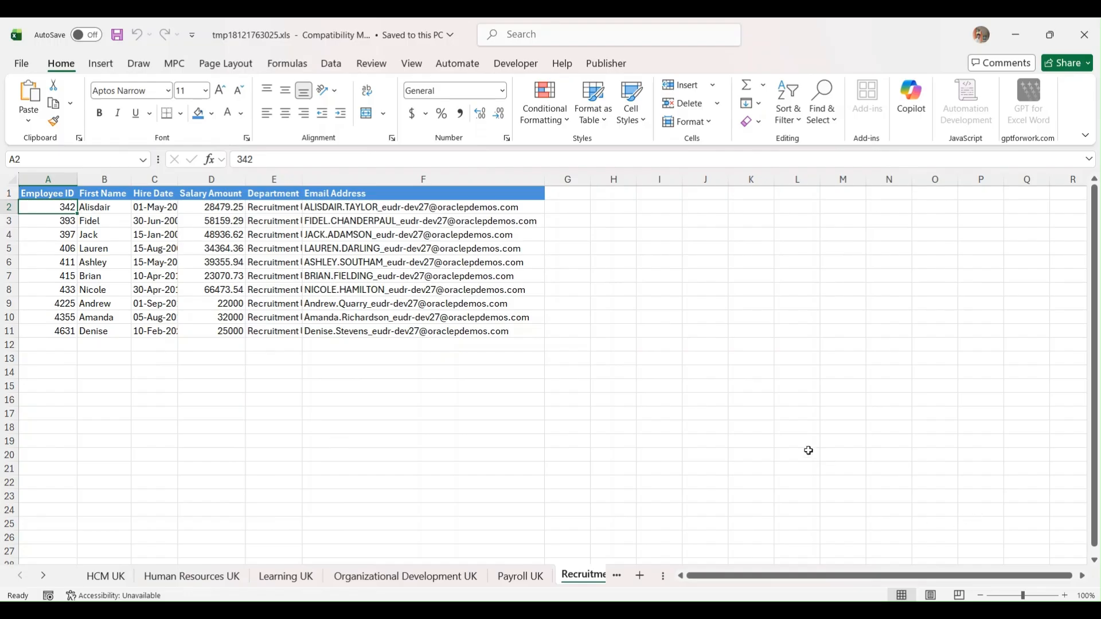
{"action": "left_click", "coordinate": [1087, 33]}
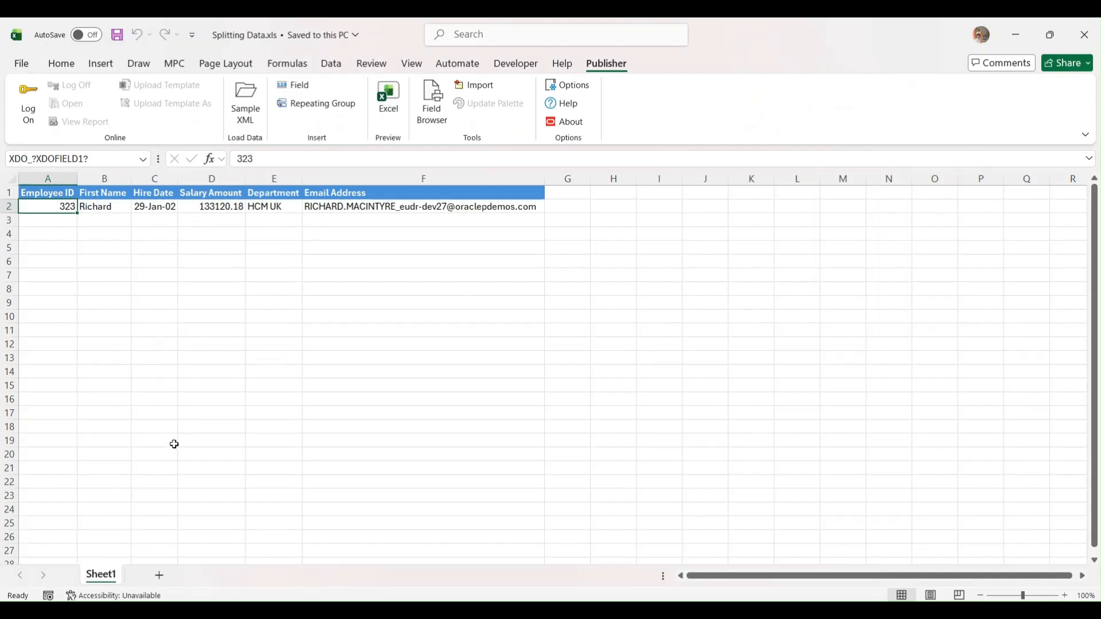
- Switch to the Department Wise Employee Details data model in Oracle BI Publisher and check the DEPARTMENT and EMPLOYEE_ID XML tag names in its structure
{"action": "left_click", "coordinate": [1016, 35]}
{"action": "left_click", "coordinate": [259, 183]}
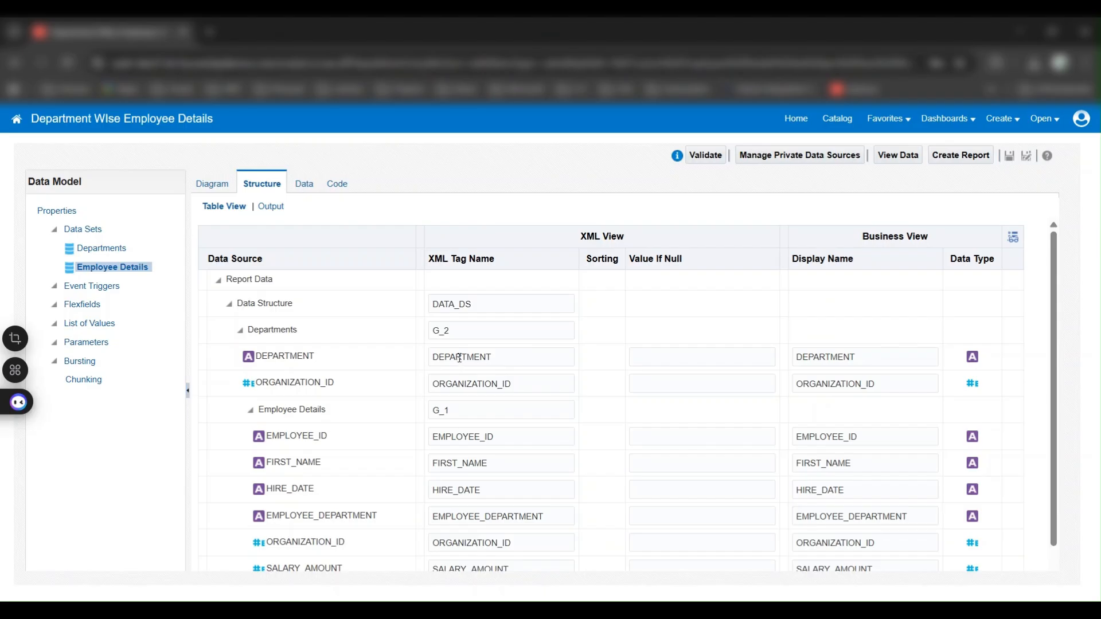
{"action": "left_click_drag", "start_coordinate": [434, 356], "coordinate": [493, 357]}
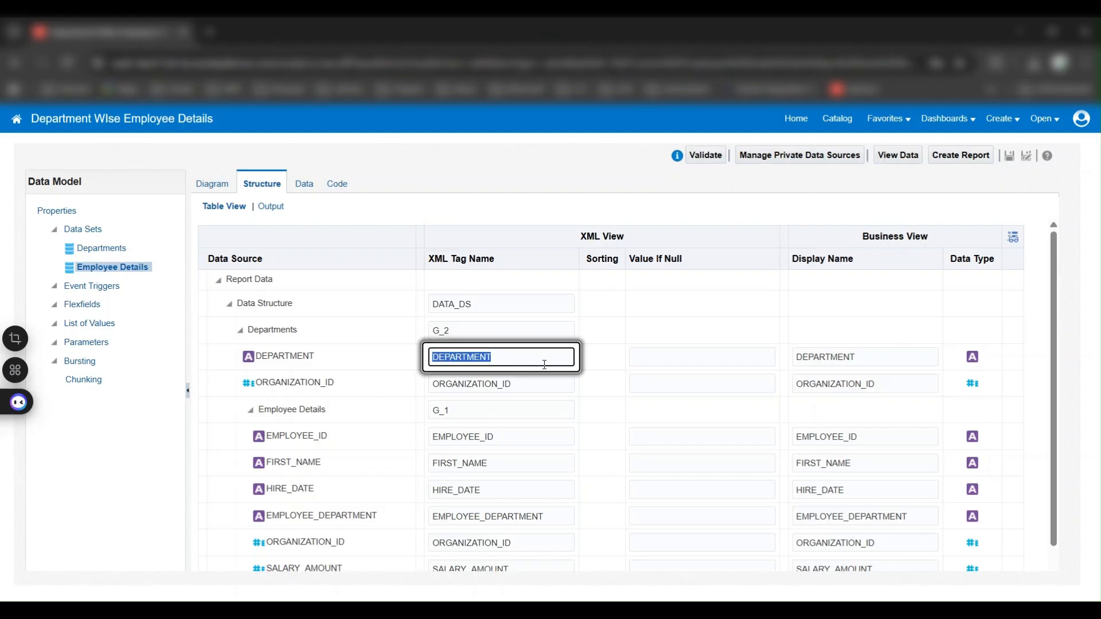
{"action": "left_click_drag", "start_coordinate": [434, 436], "coordinate": [493, 438]}
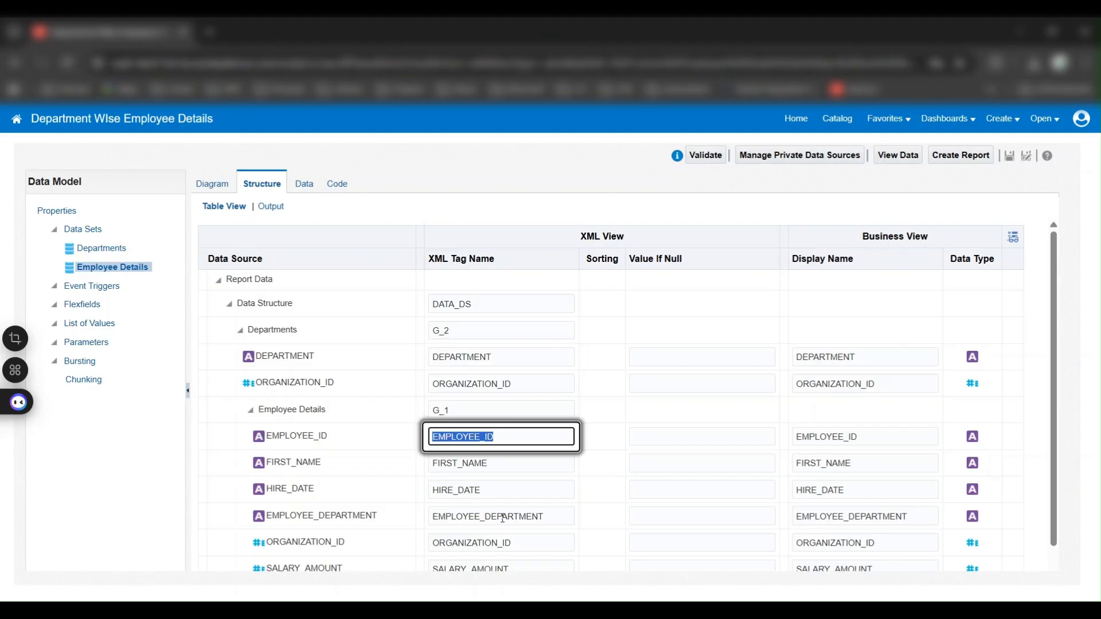